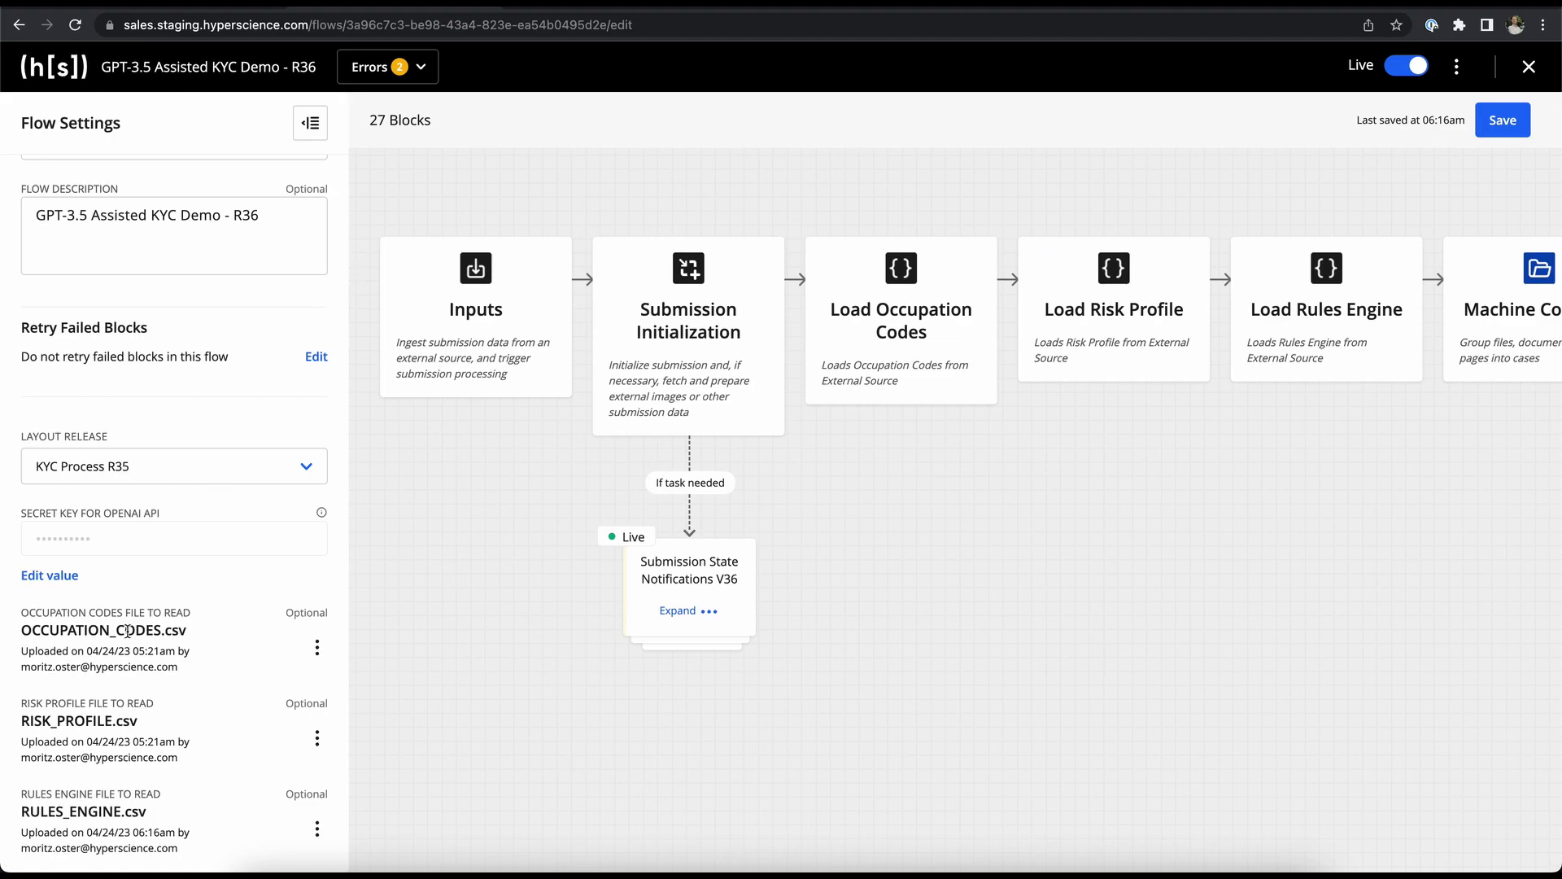
scroll(135, 698, "down", 3)
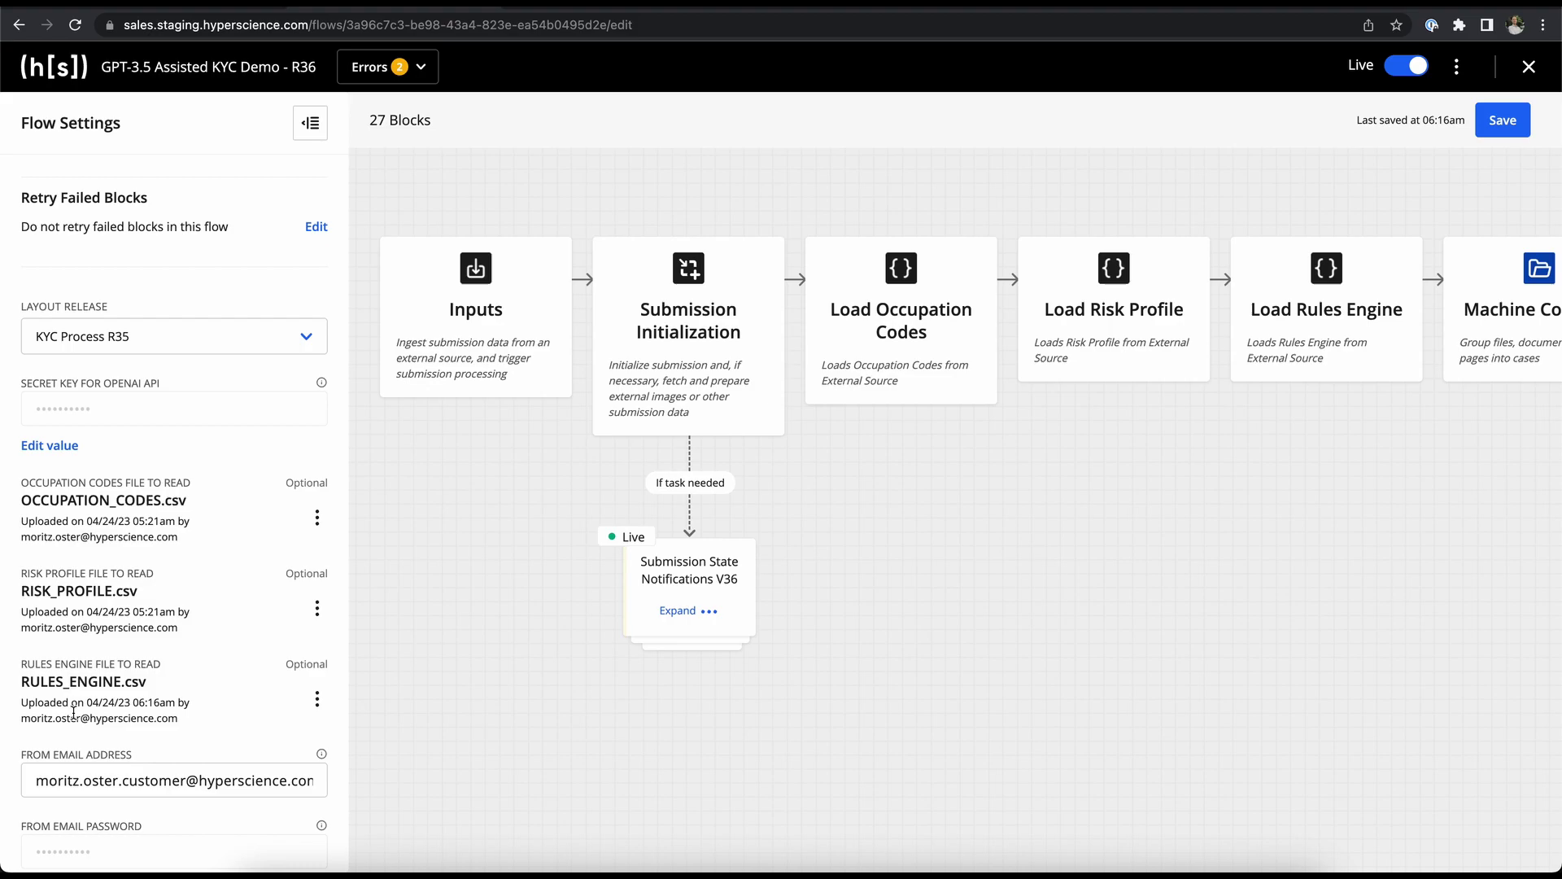
left_click(316, 698)
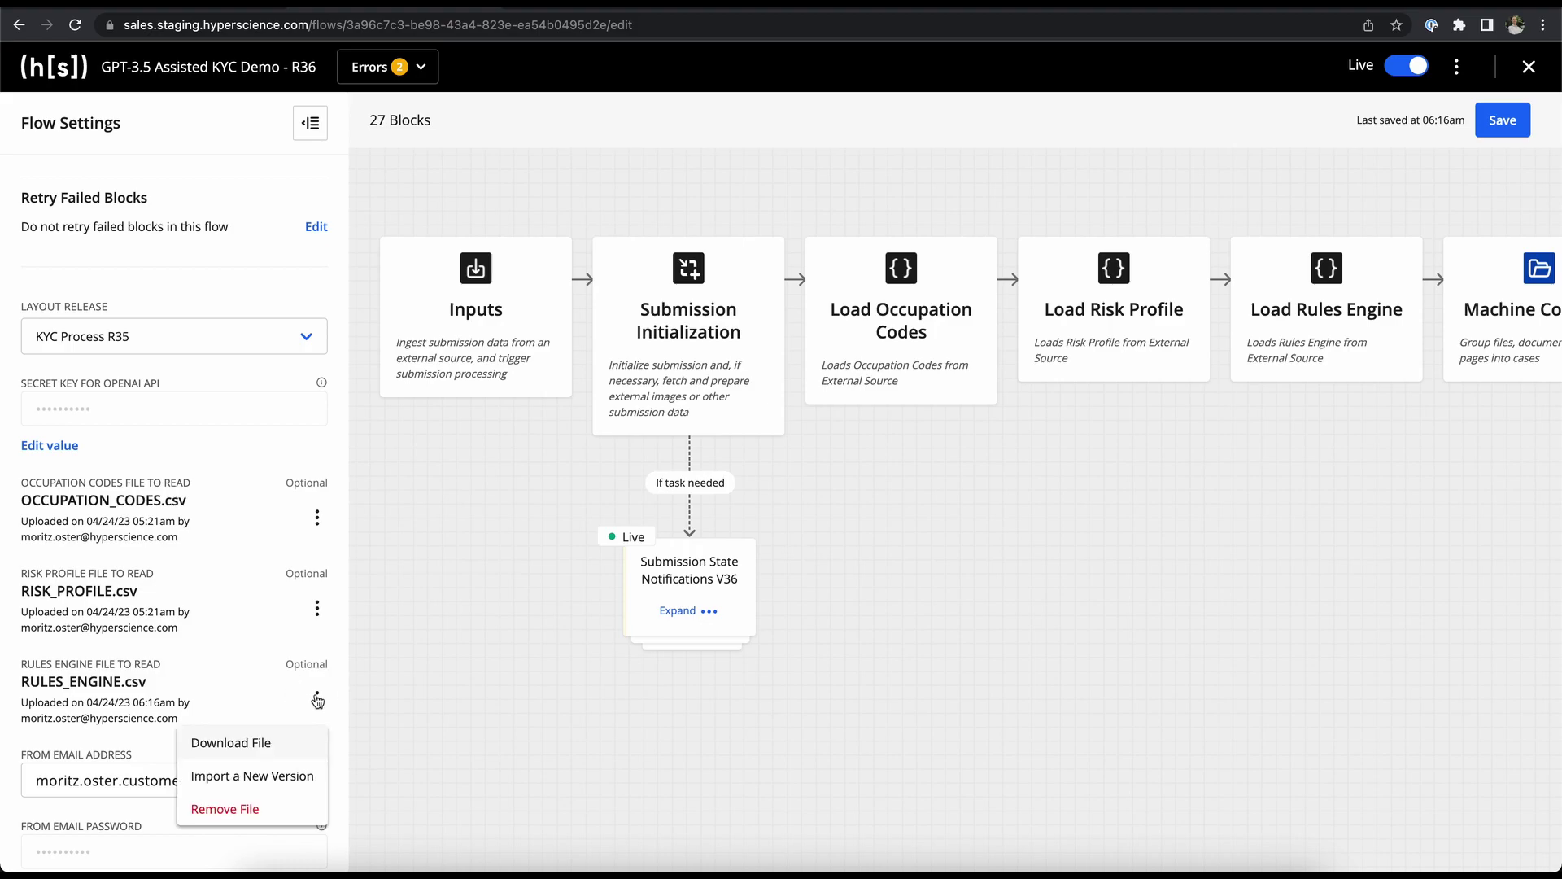
left_click(261, 773)
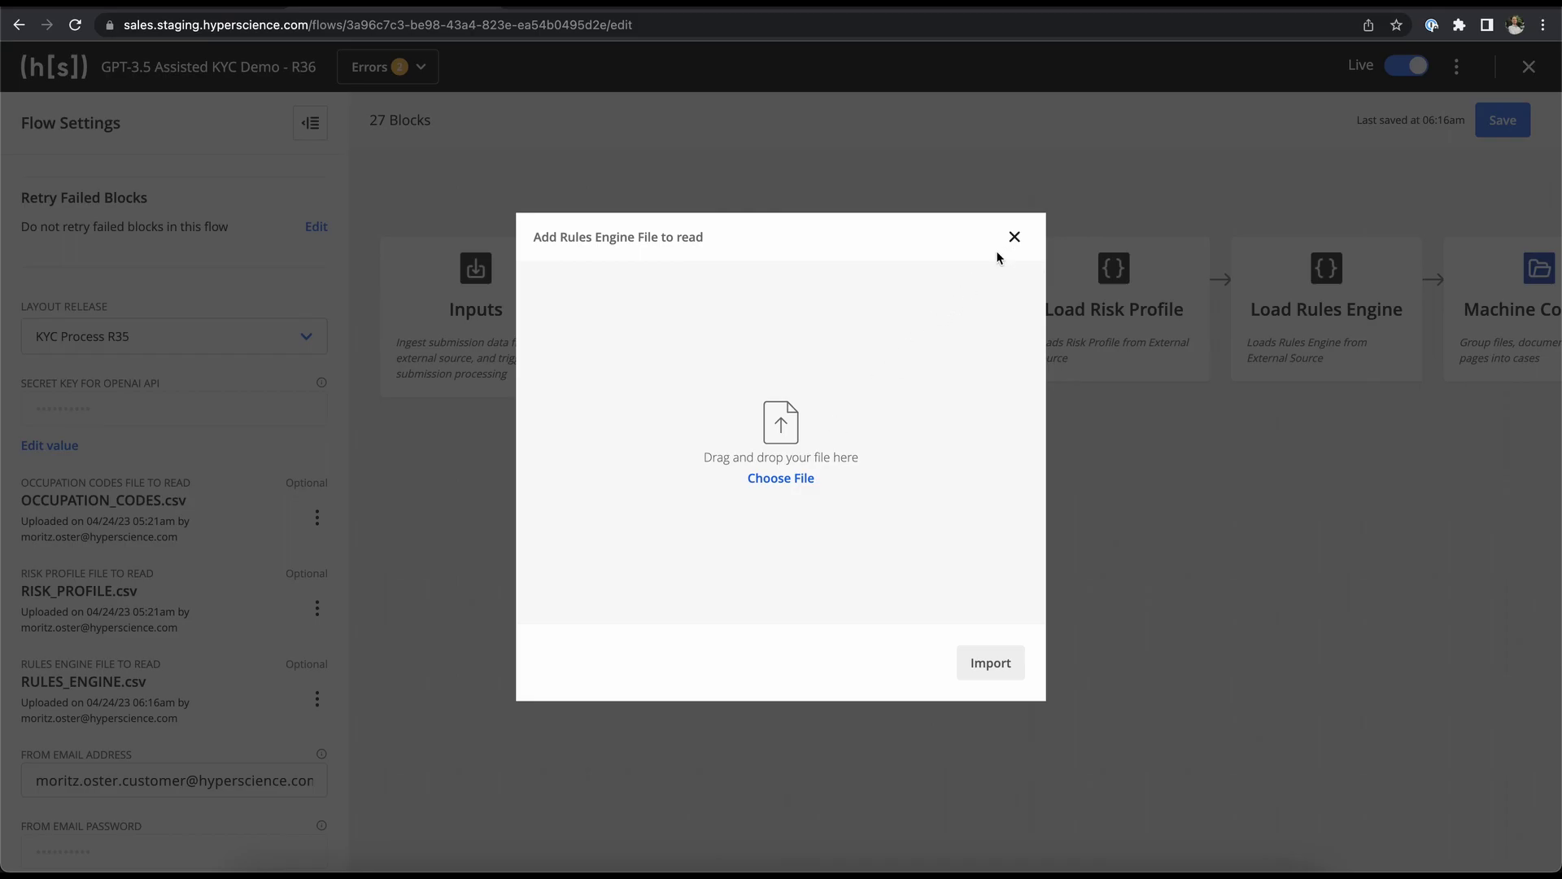
left_click(1015, 237)
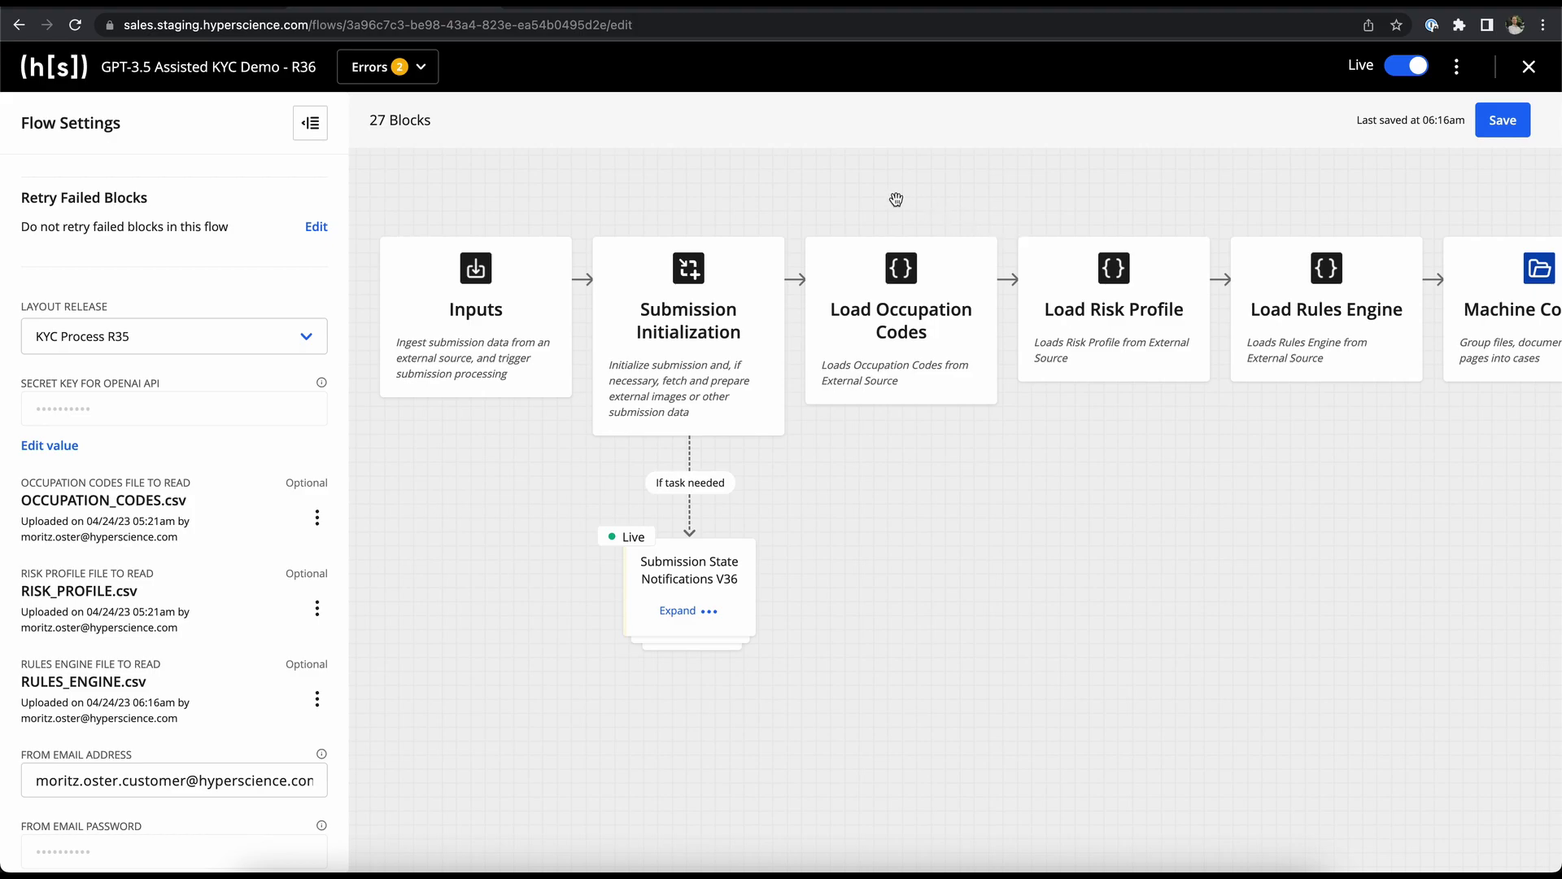
- In the KYC GPT Demo Rules sheet, review the ID, Address, Active Customer and AML Risk Profile validation rules
left_click(634, 11)
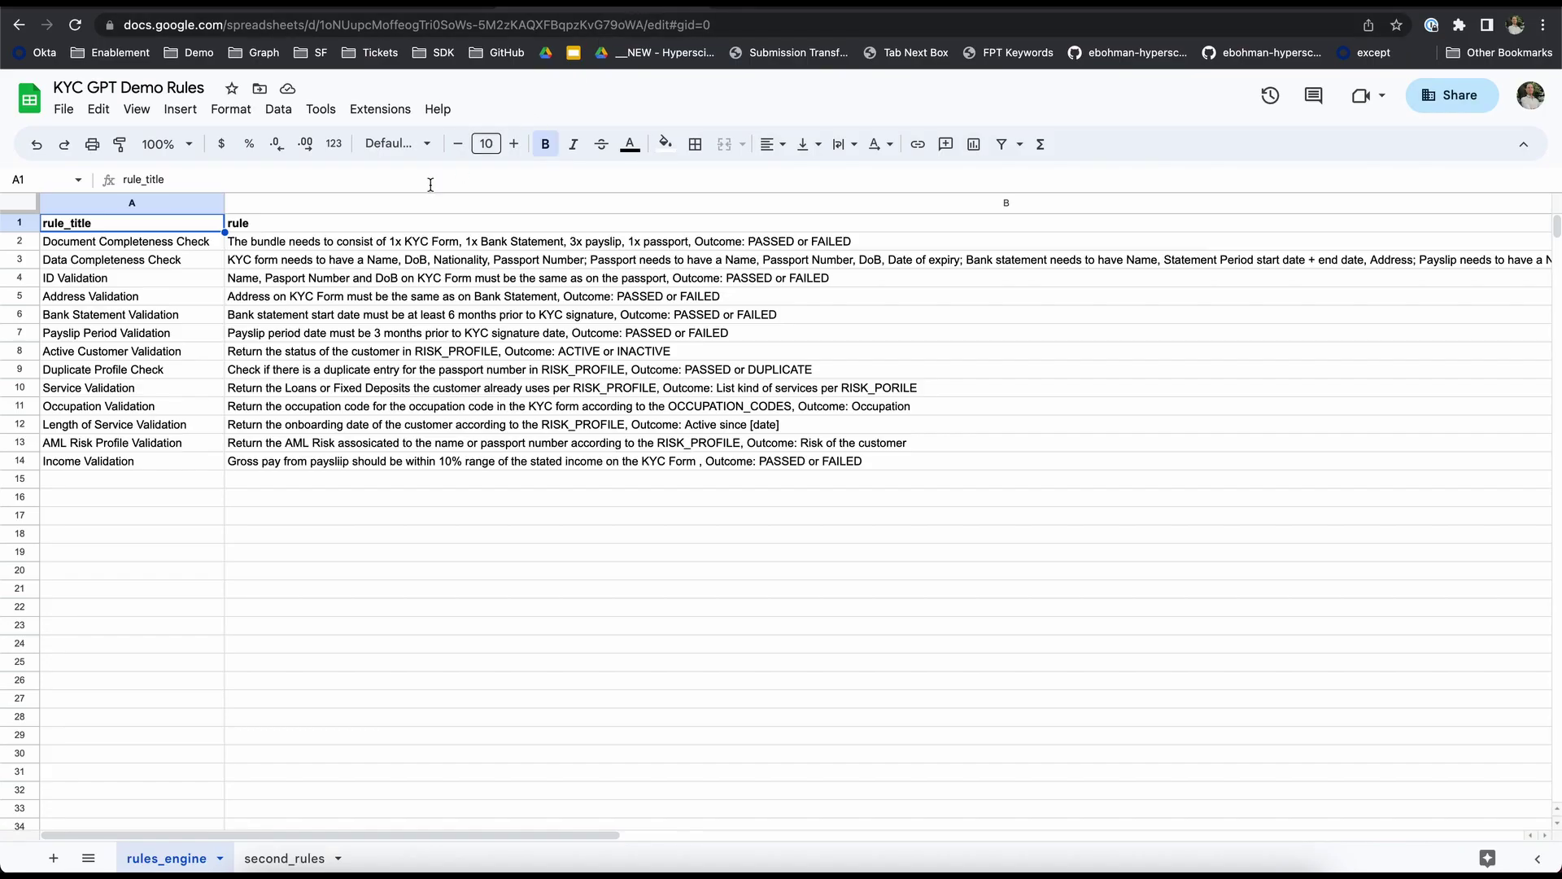
left_click(195, 279)
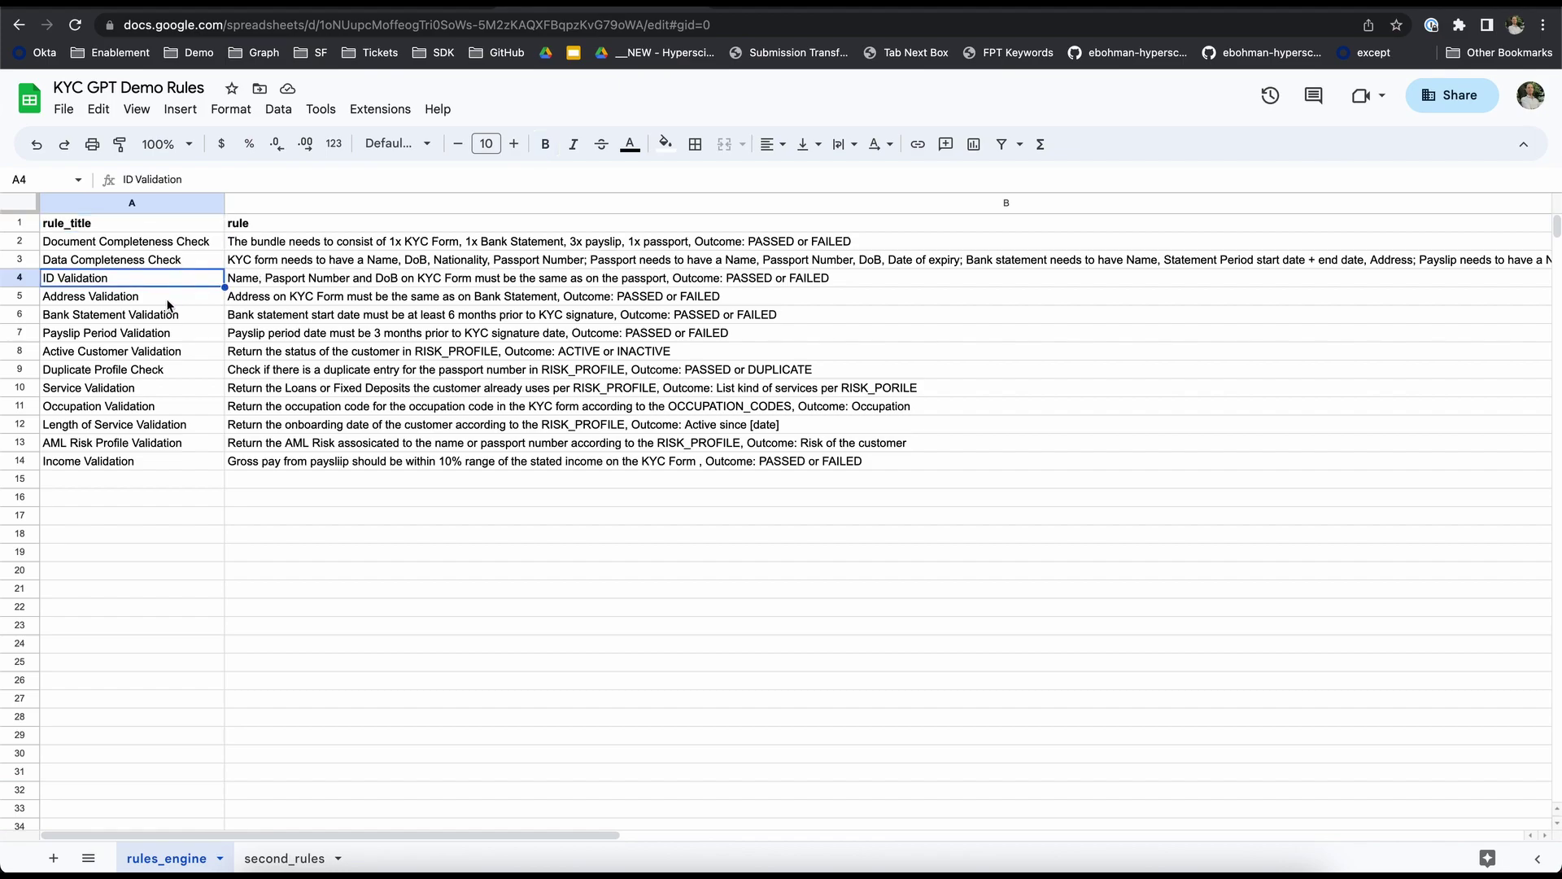
left_click(167, 302)
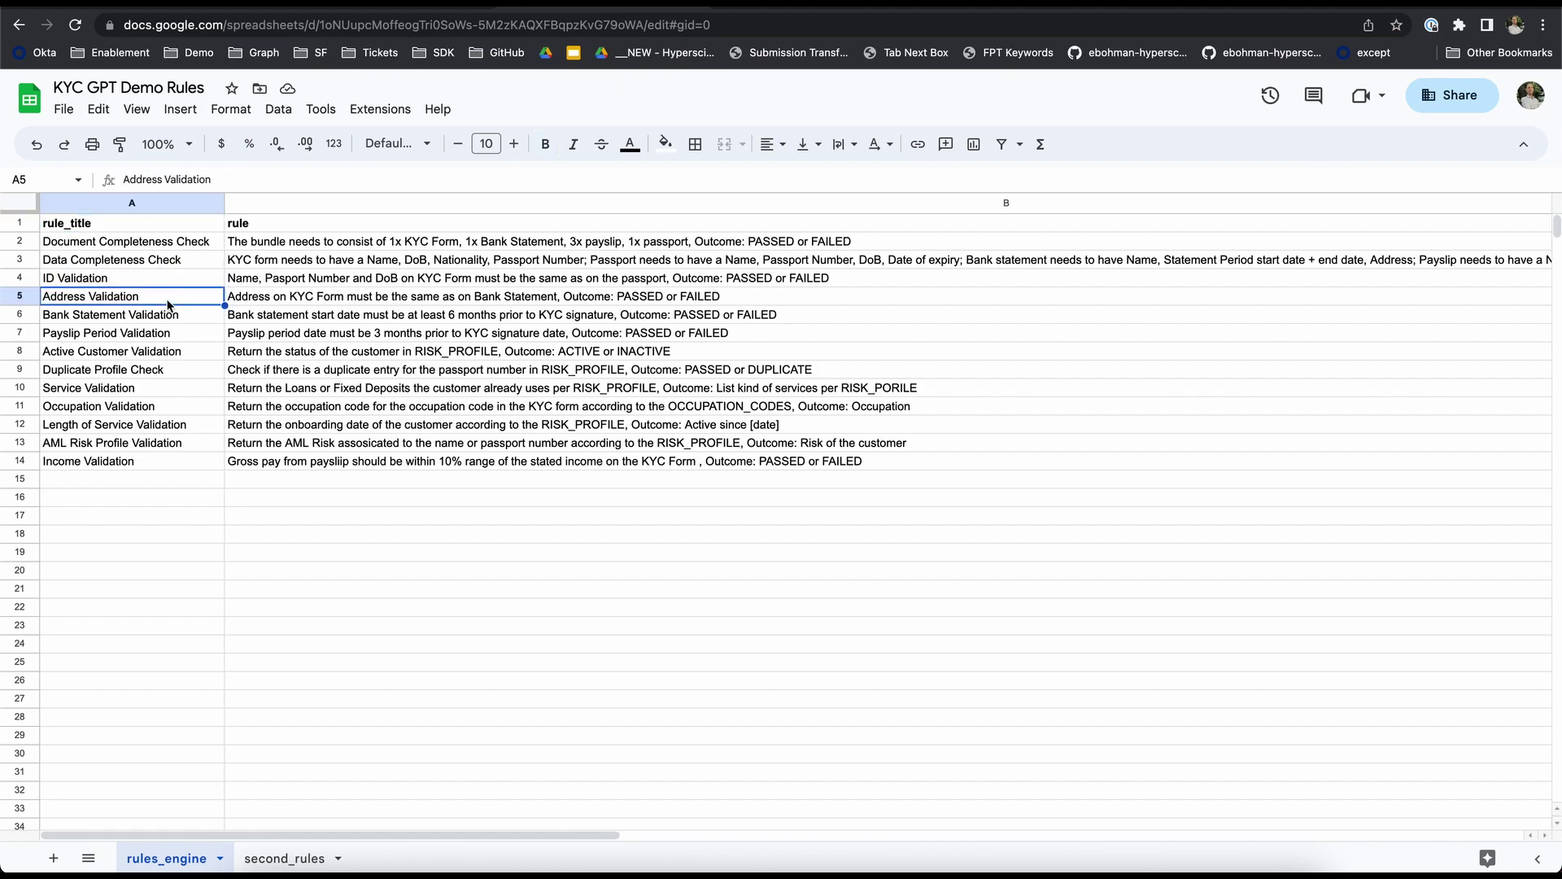
left_click(249, 302)
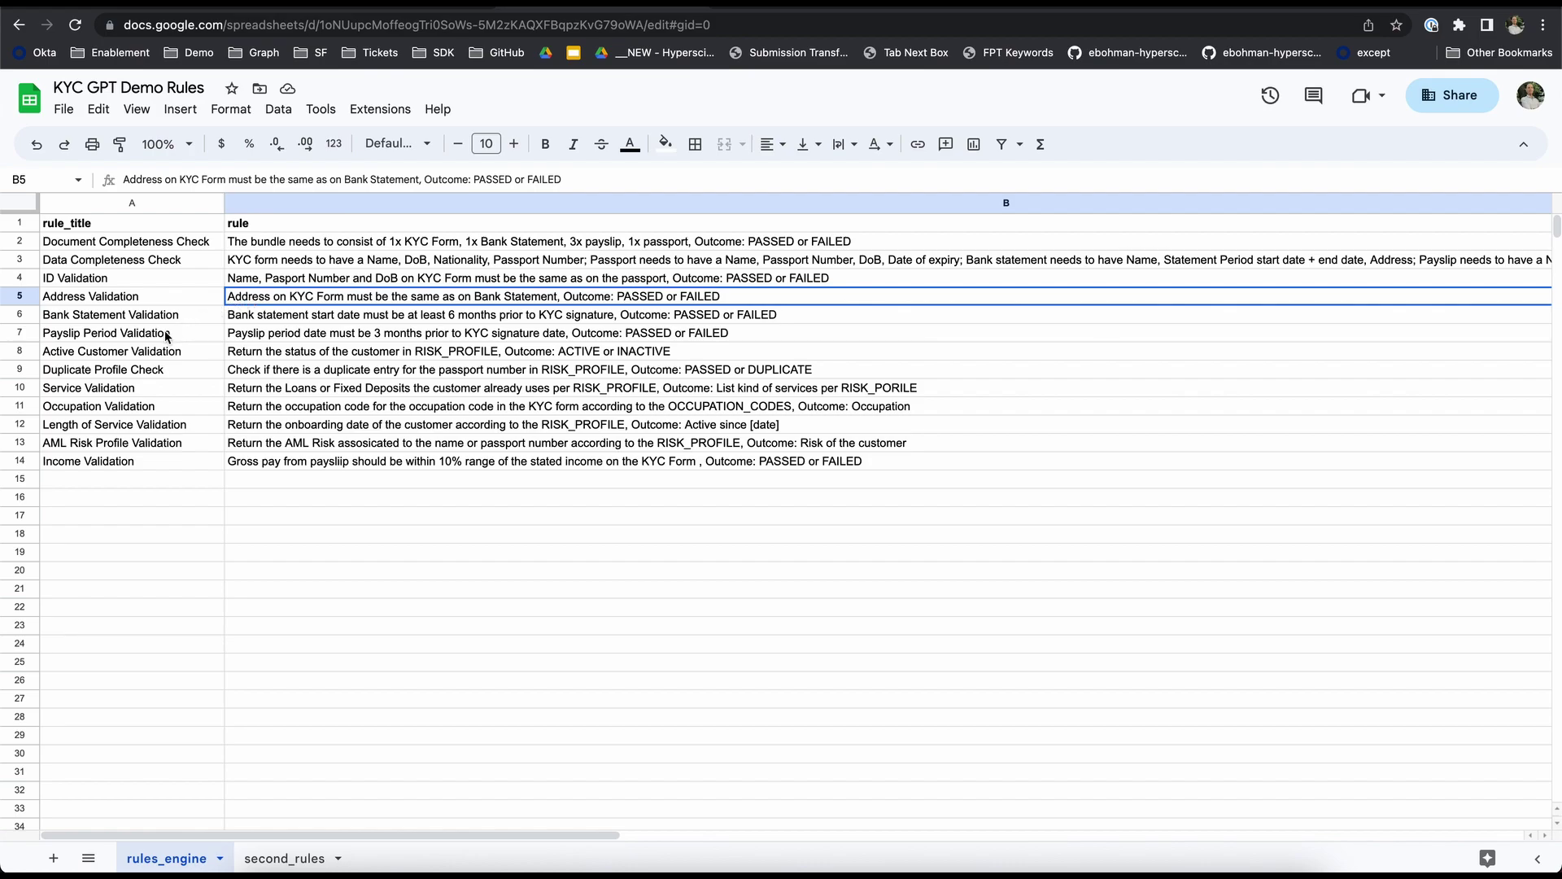
left_click(145, 351)
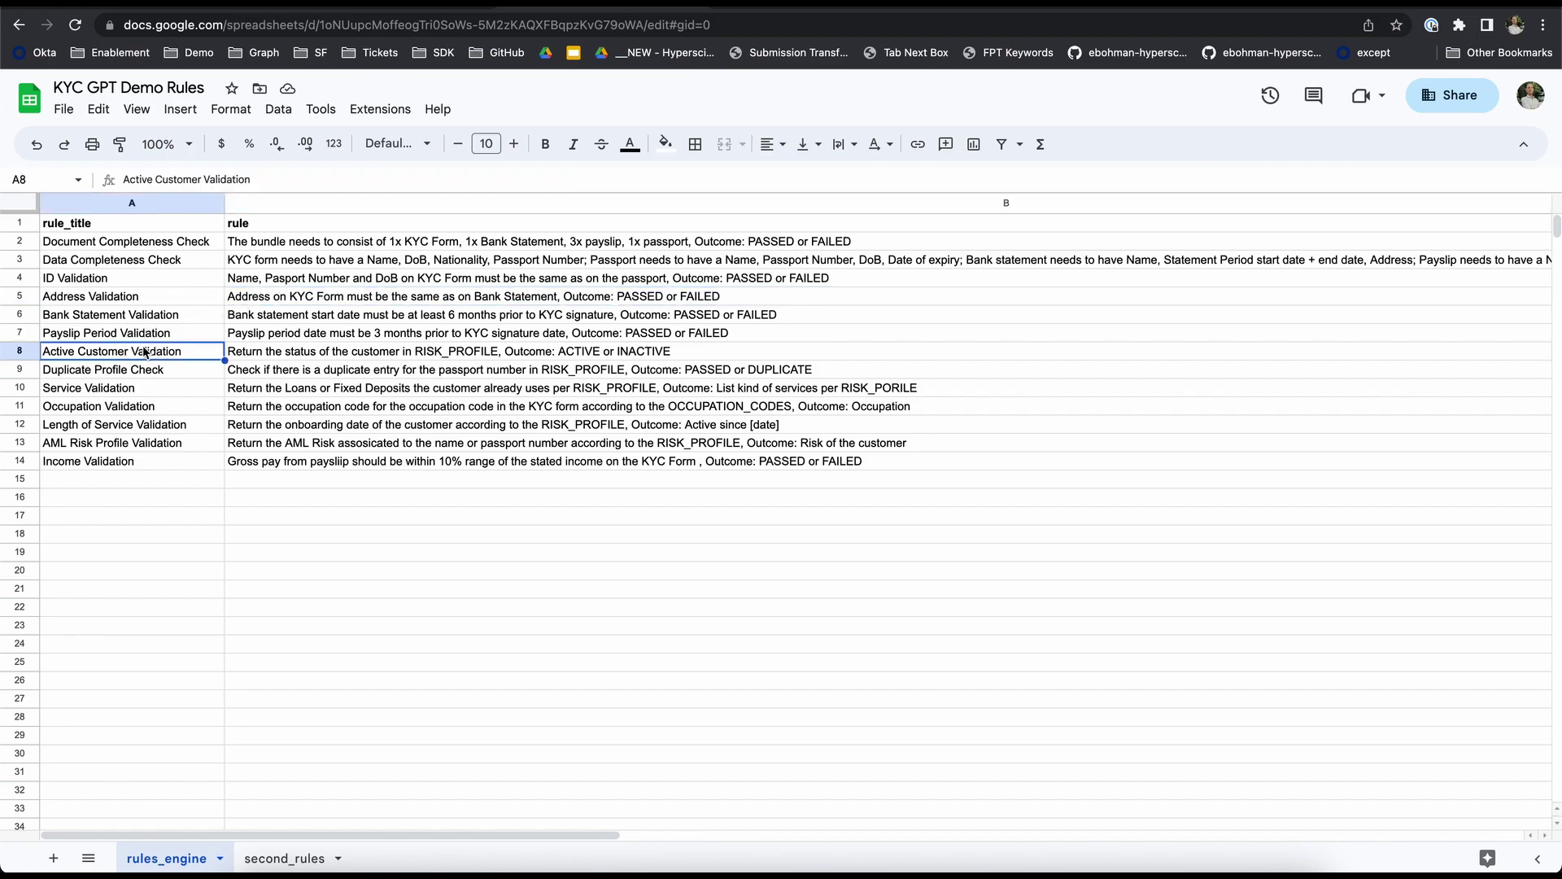
left_click(88, 444)
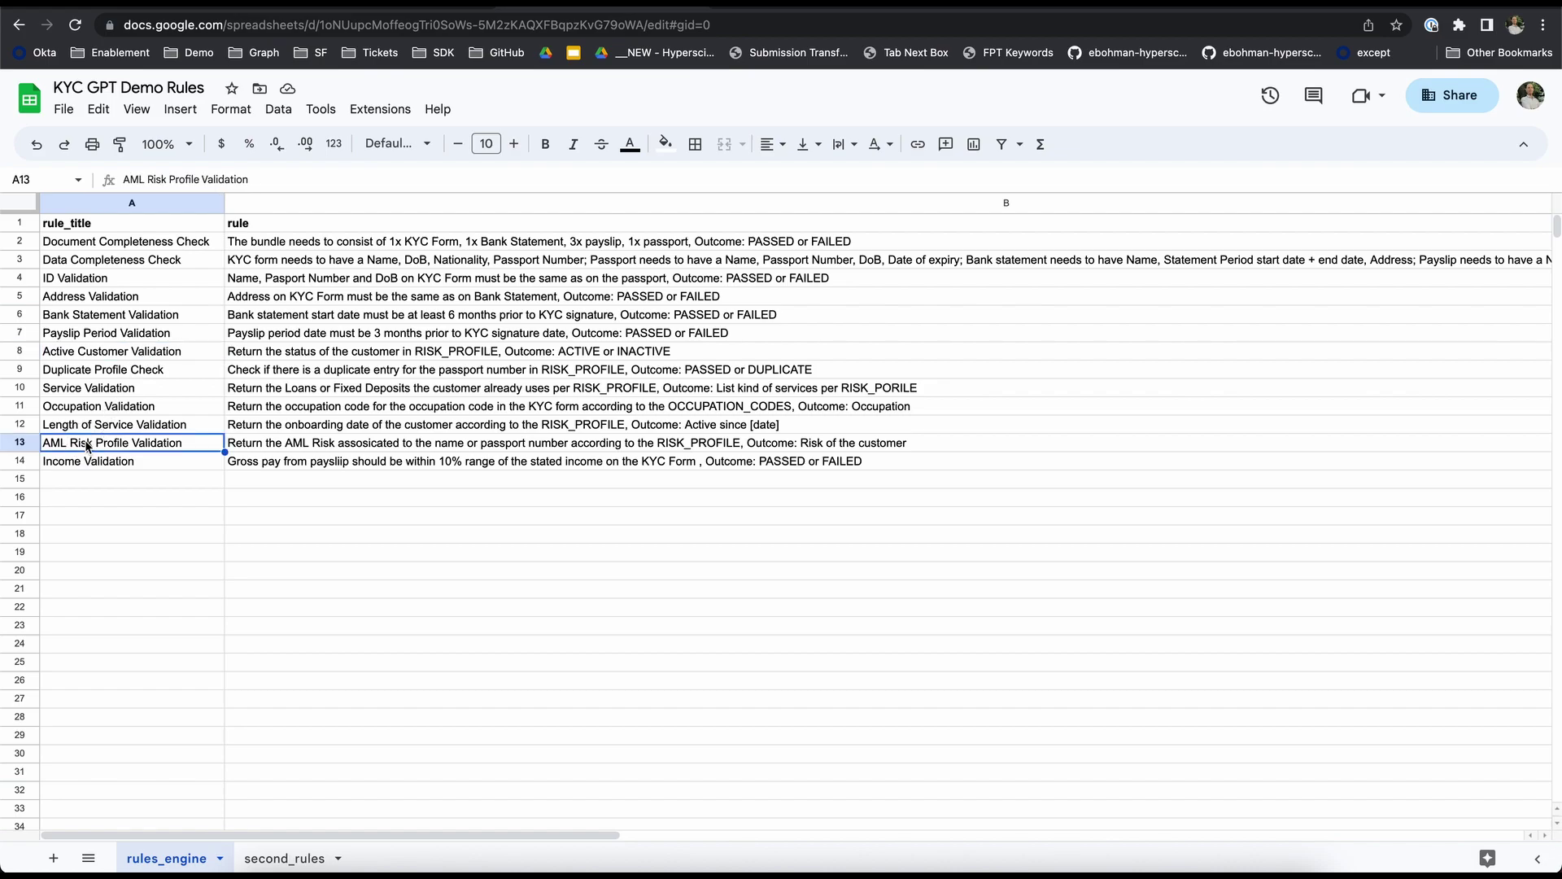
left_click(257, 304)
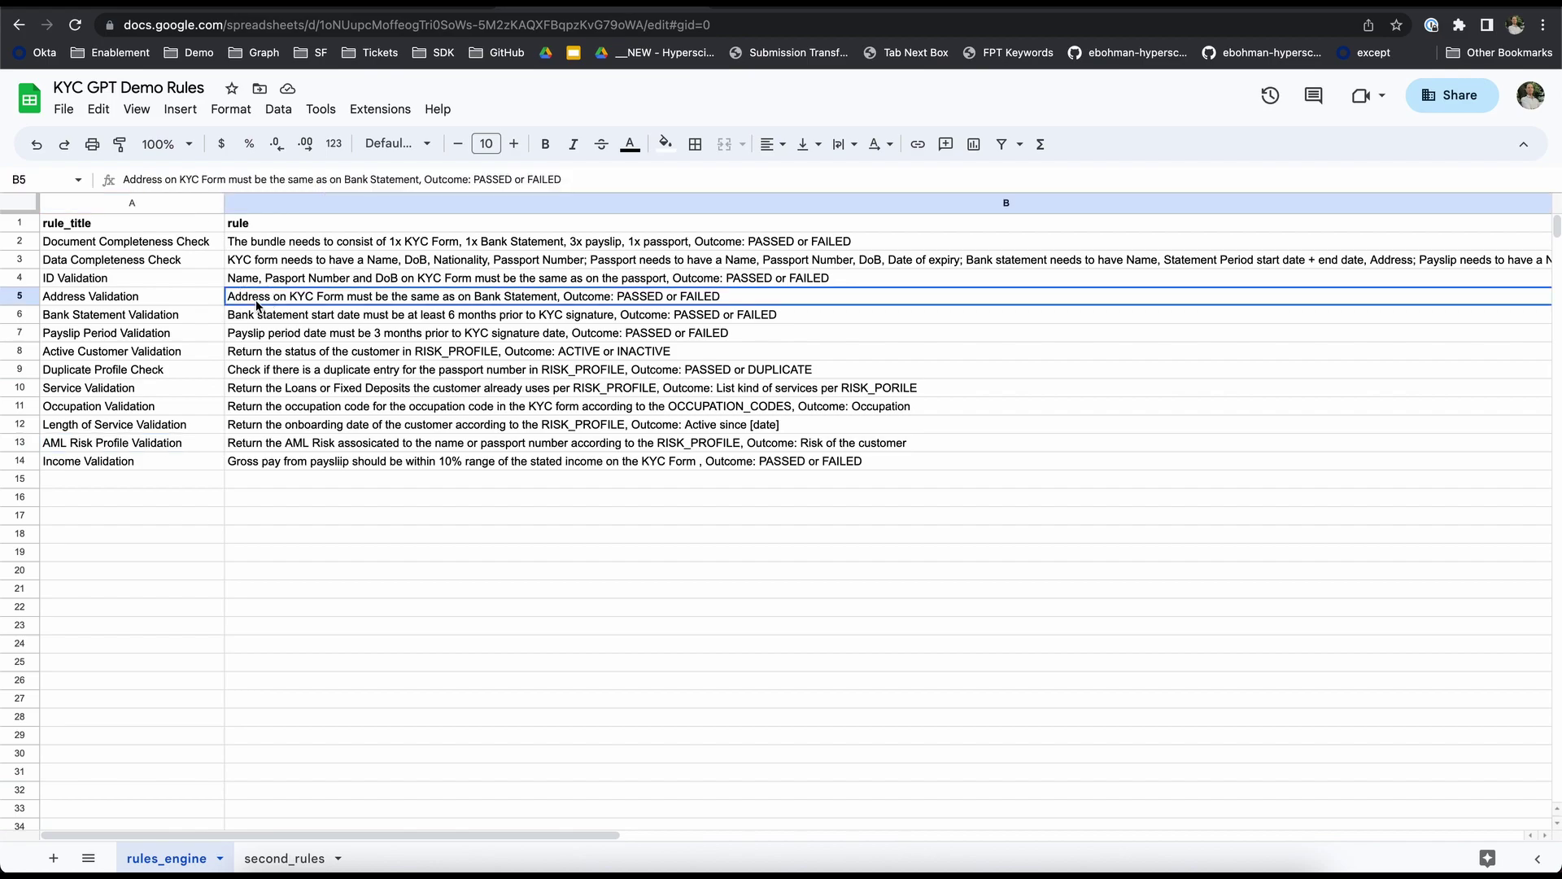
- Return to the KYC flow and scroll the canvas right to the Send Email Summary and Complete blocks
key("super+Tab")
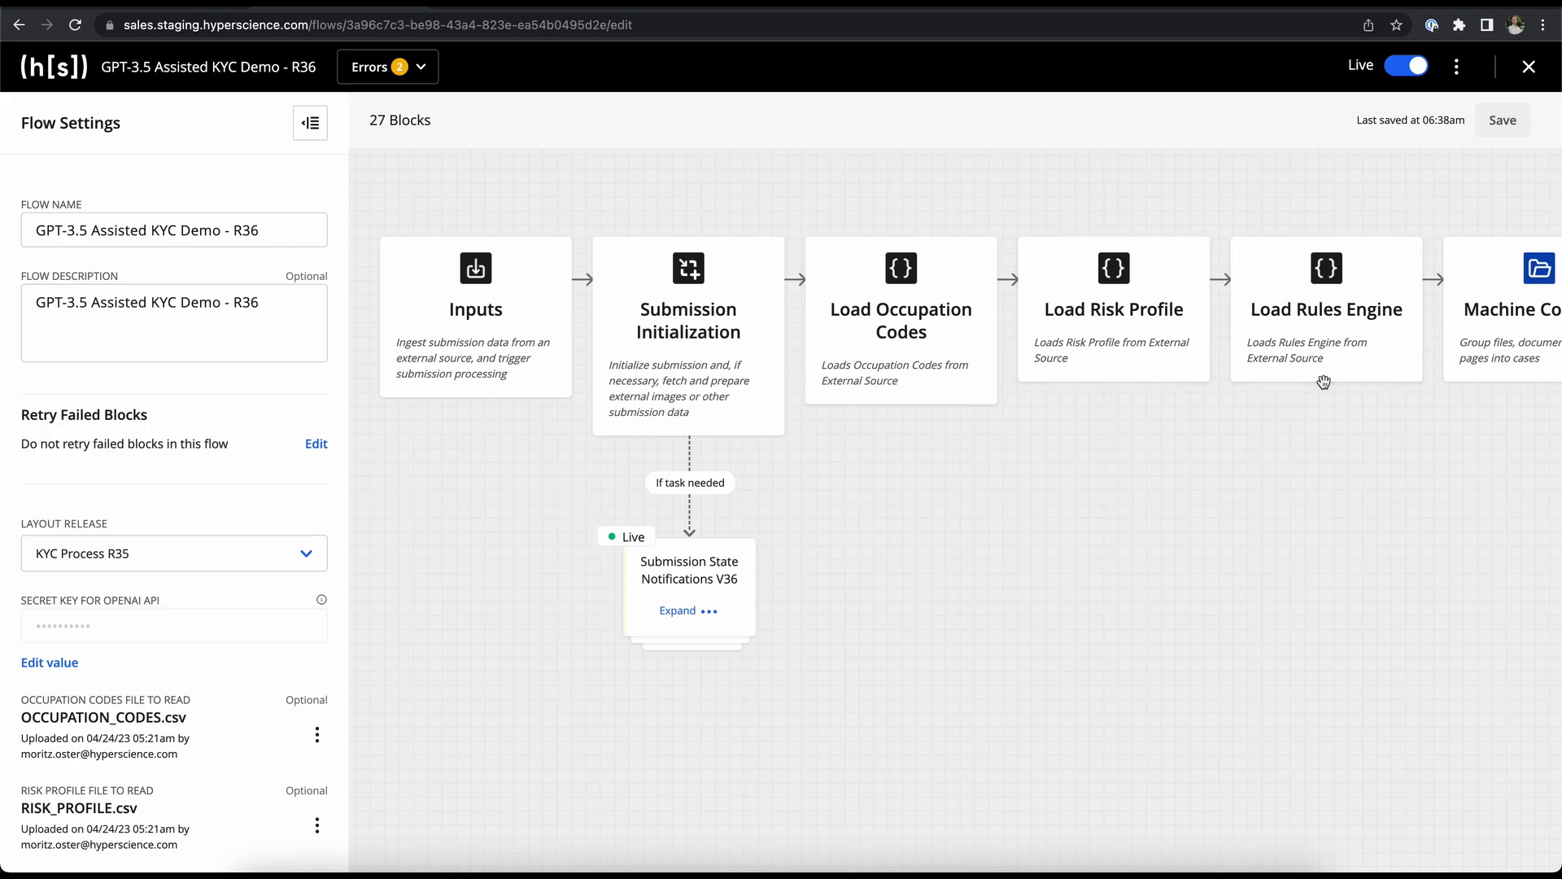
scroll(1324, 382, "right", 10)
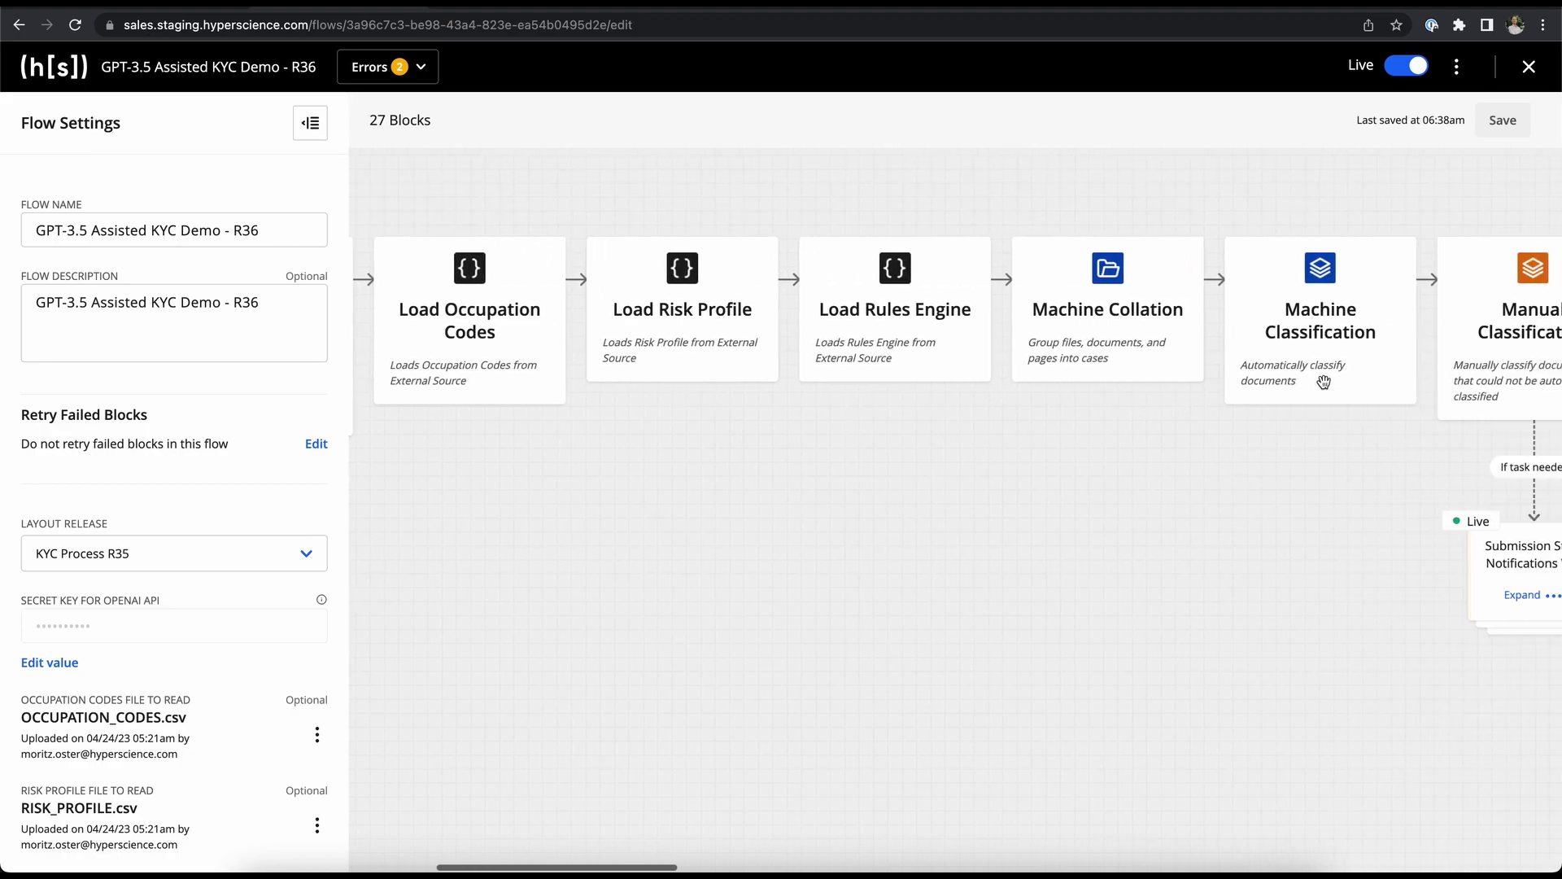
scroll(1325, 388, "right", 4)
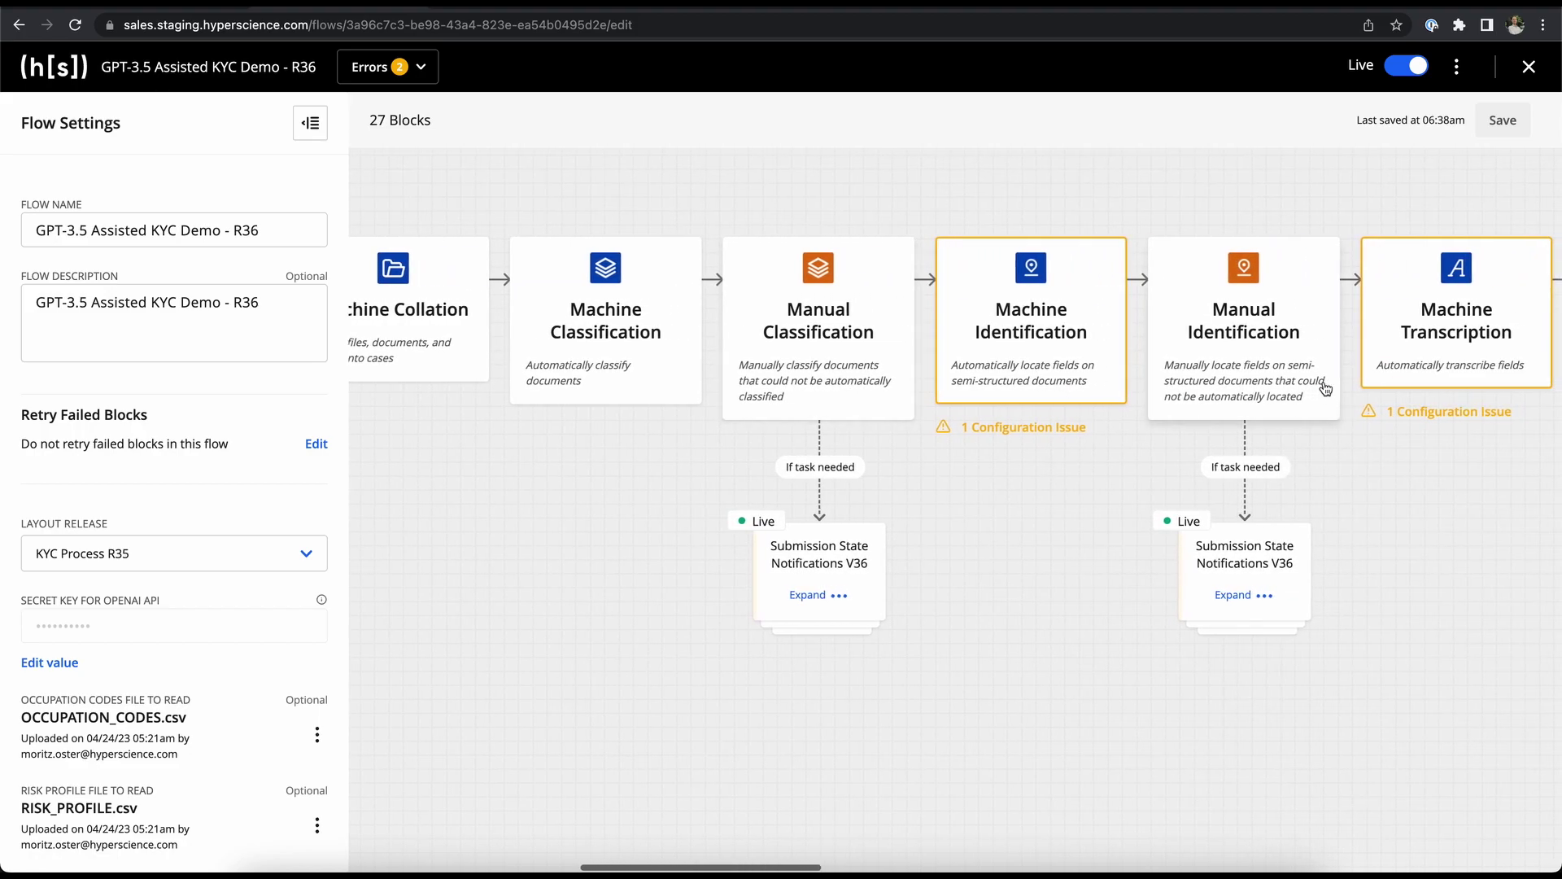
scroll(1326, 388, "right", 5)
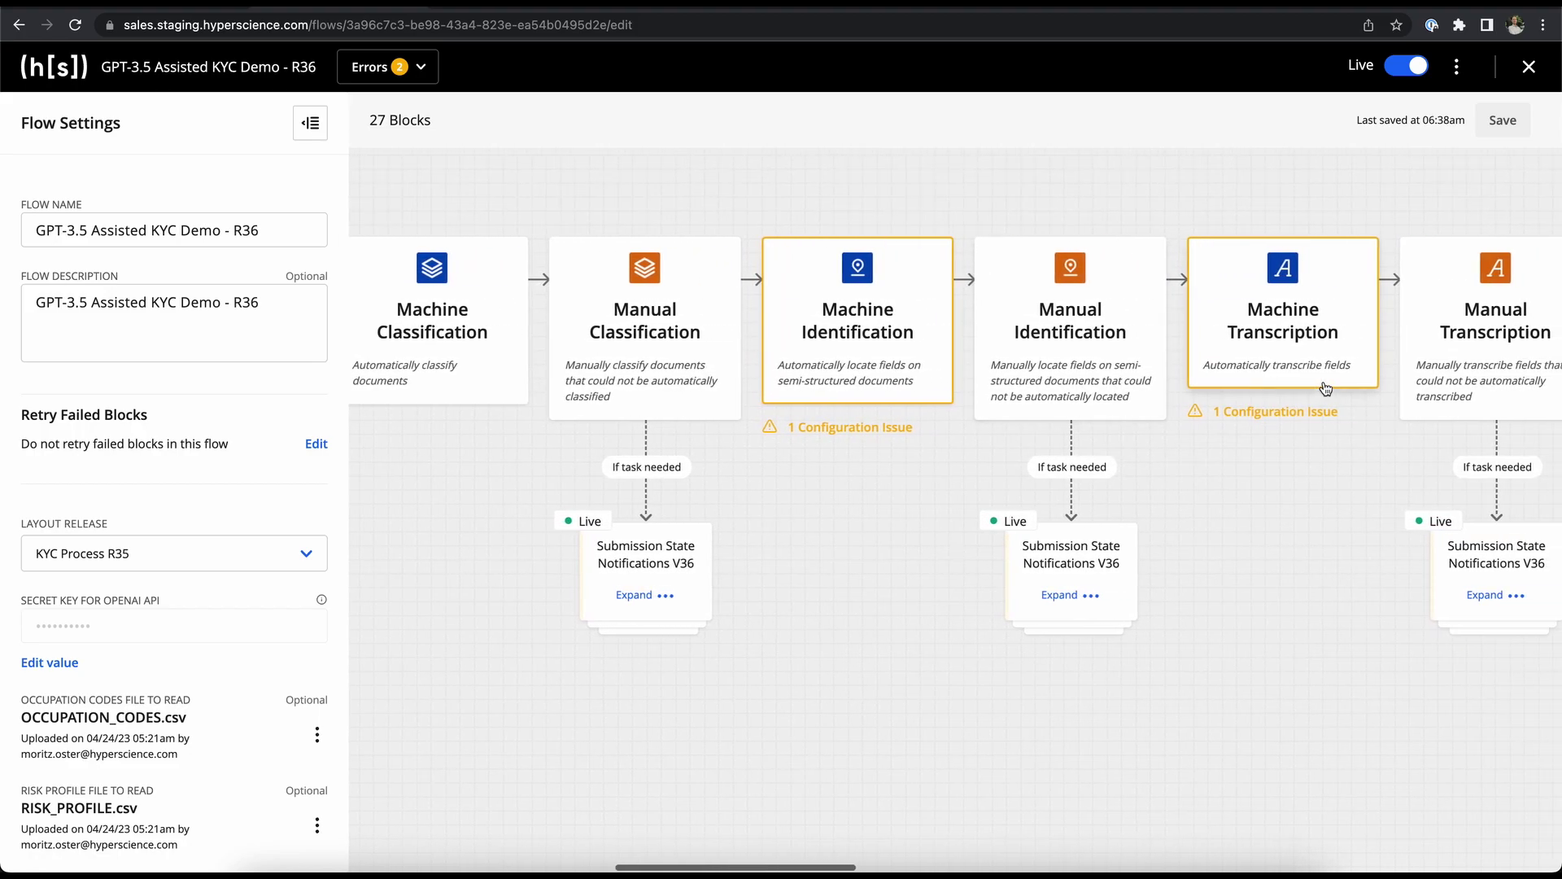
scroll(1326, 388, "right", 5)
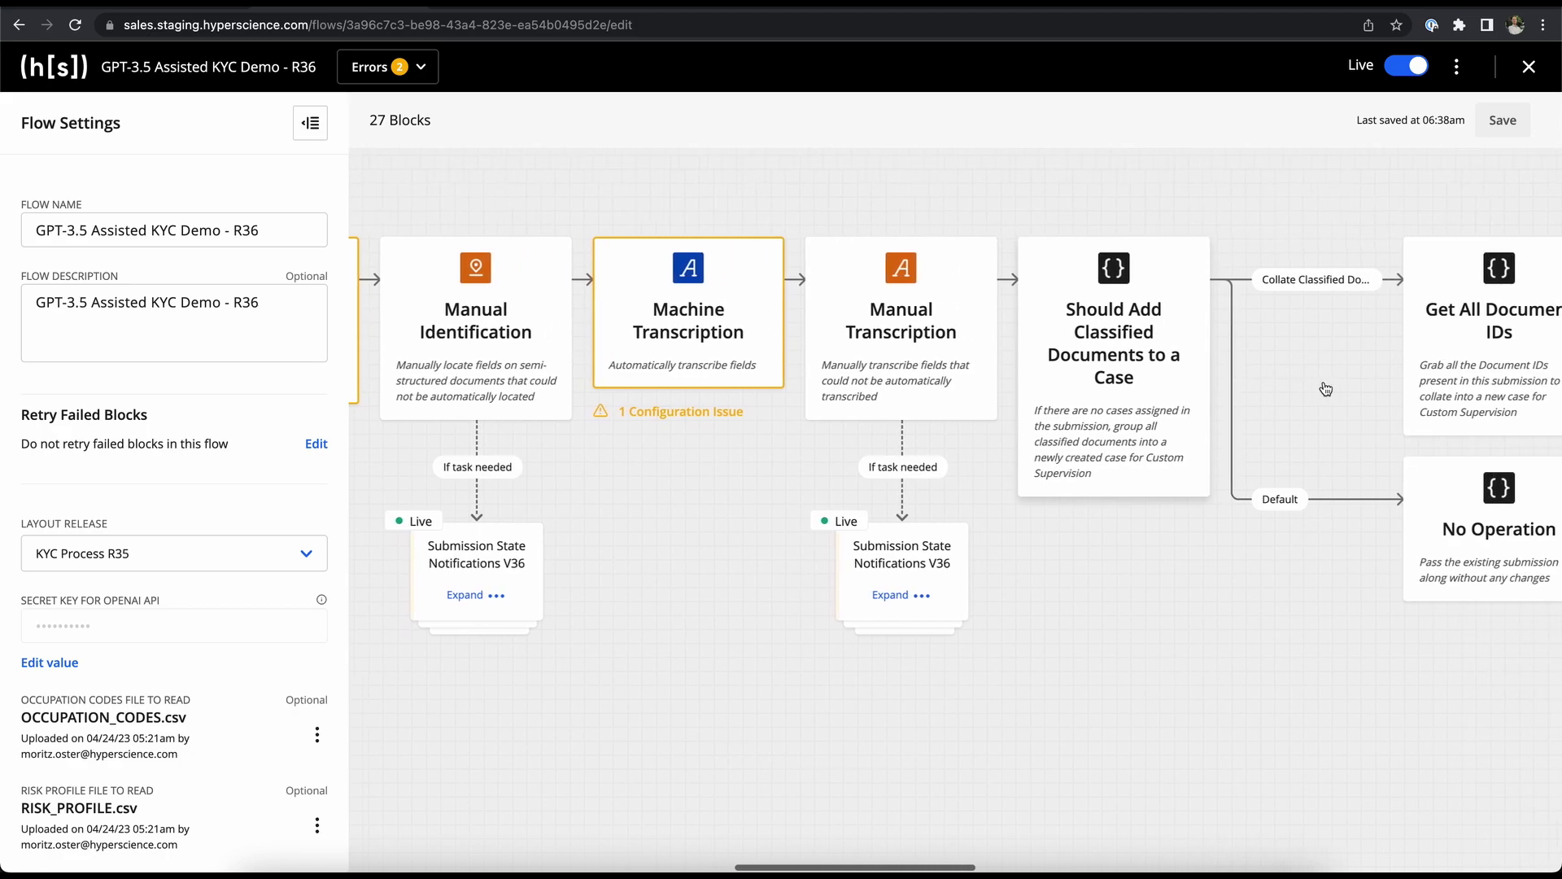
scroll(1324, 383, "right", 16)
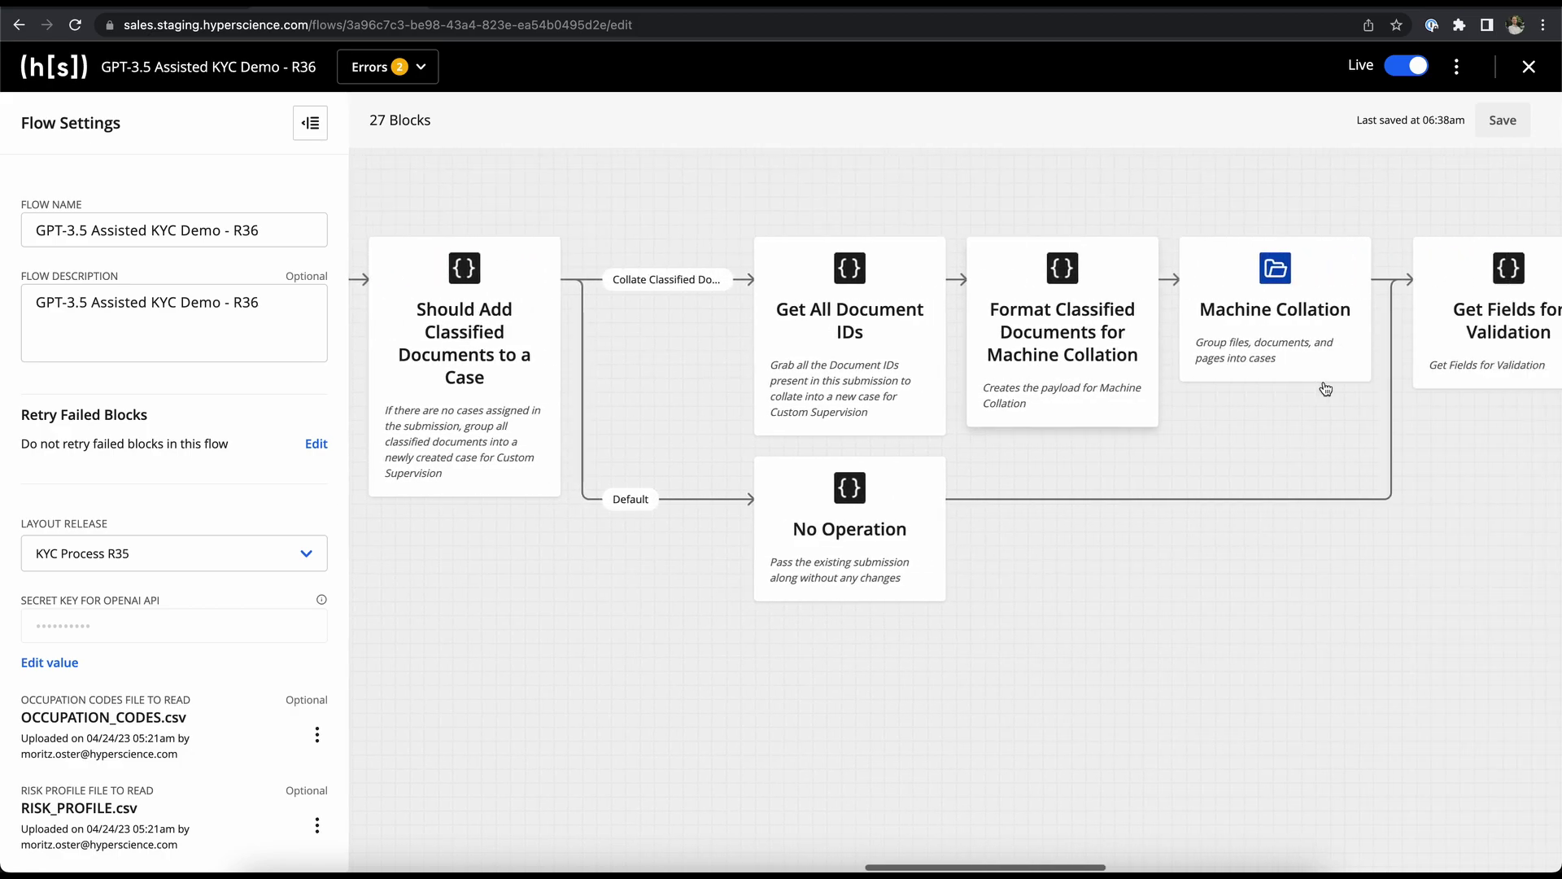
scroll(1328, 390, "right", 1)
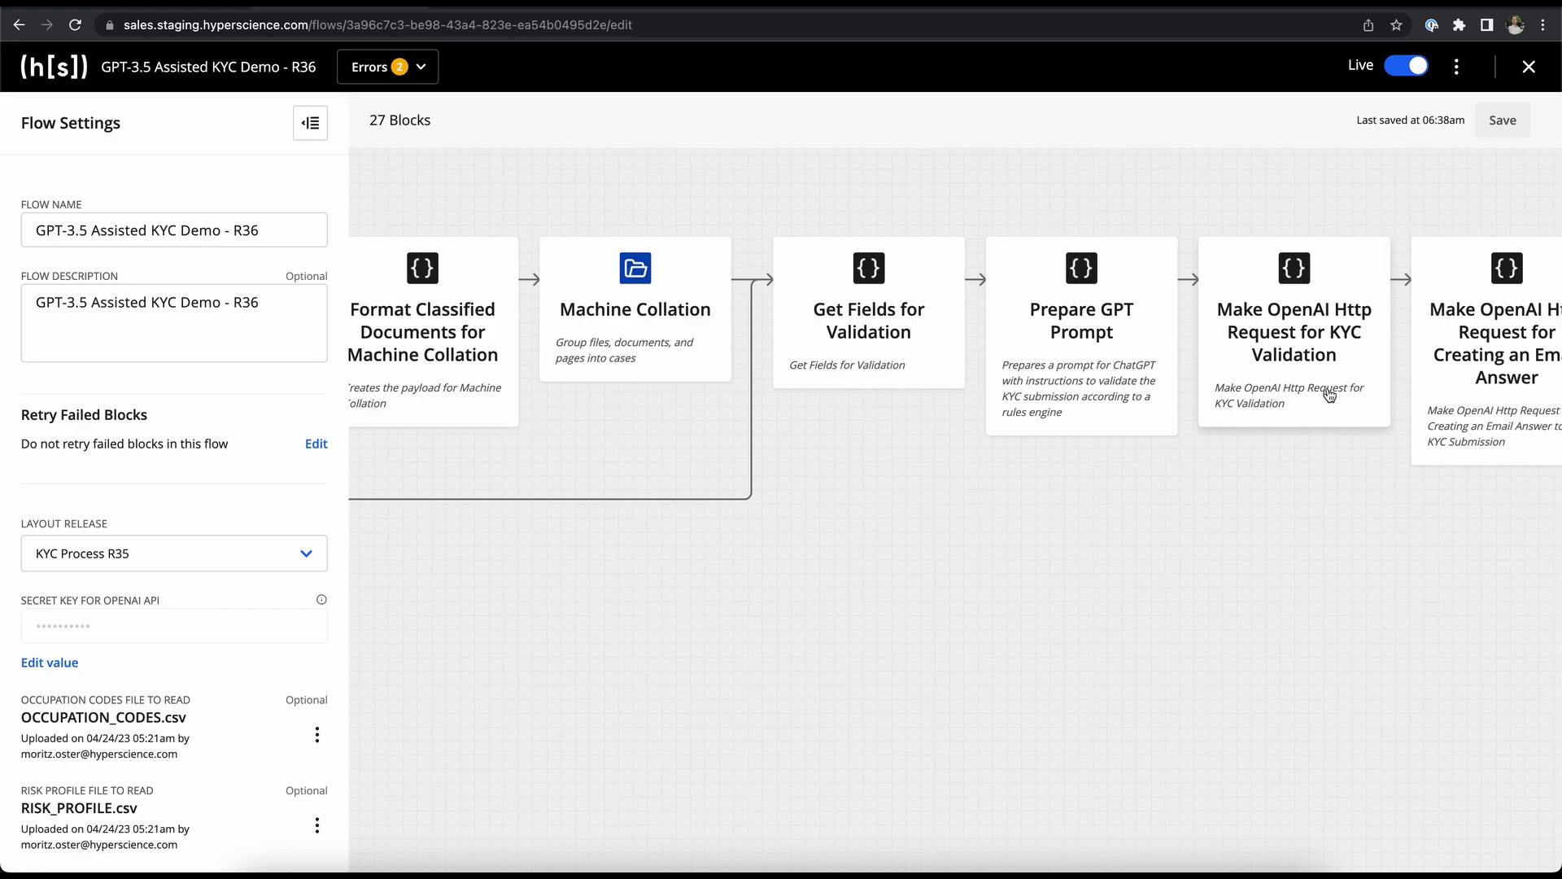
scroll(1327, 394, "right", 5)
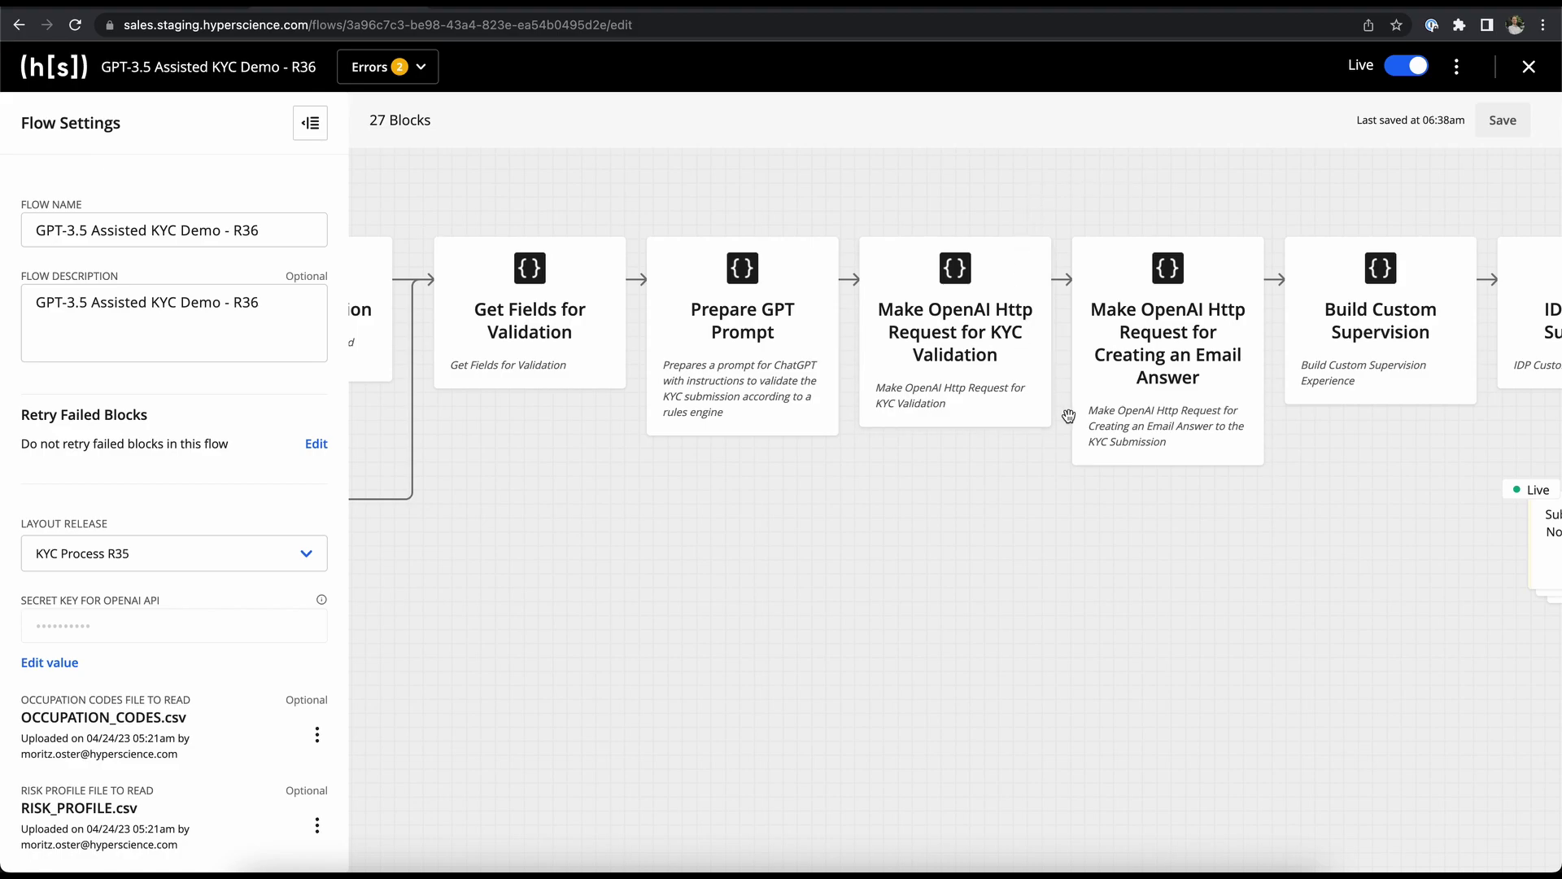
scroll(1066, 415, "right", 5)
scroll(1069, 416, "right", 1)
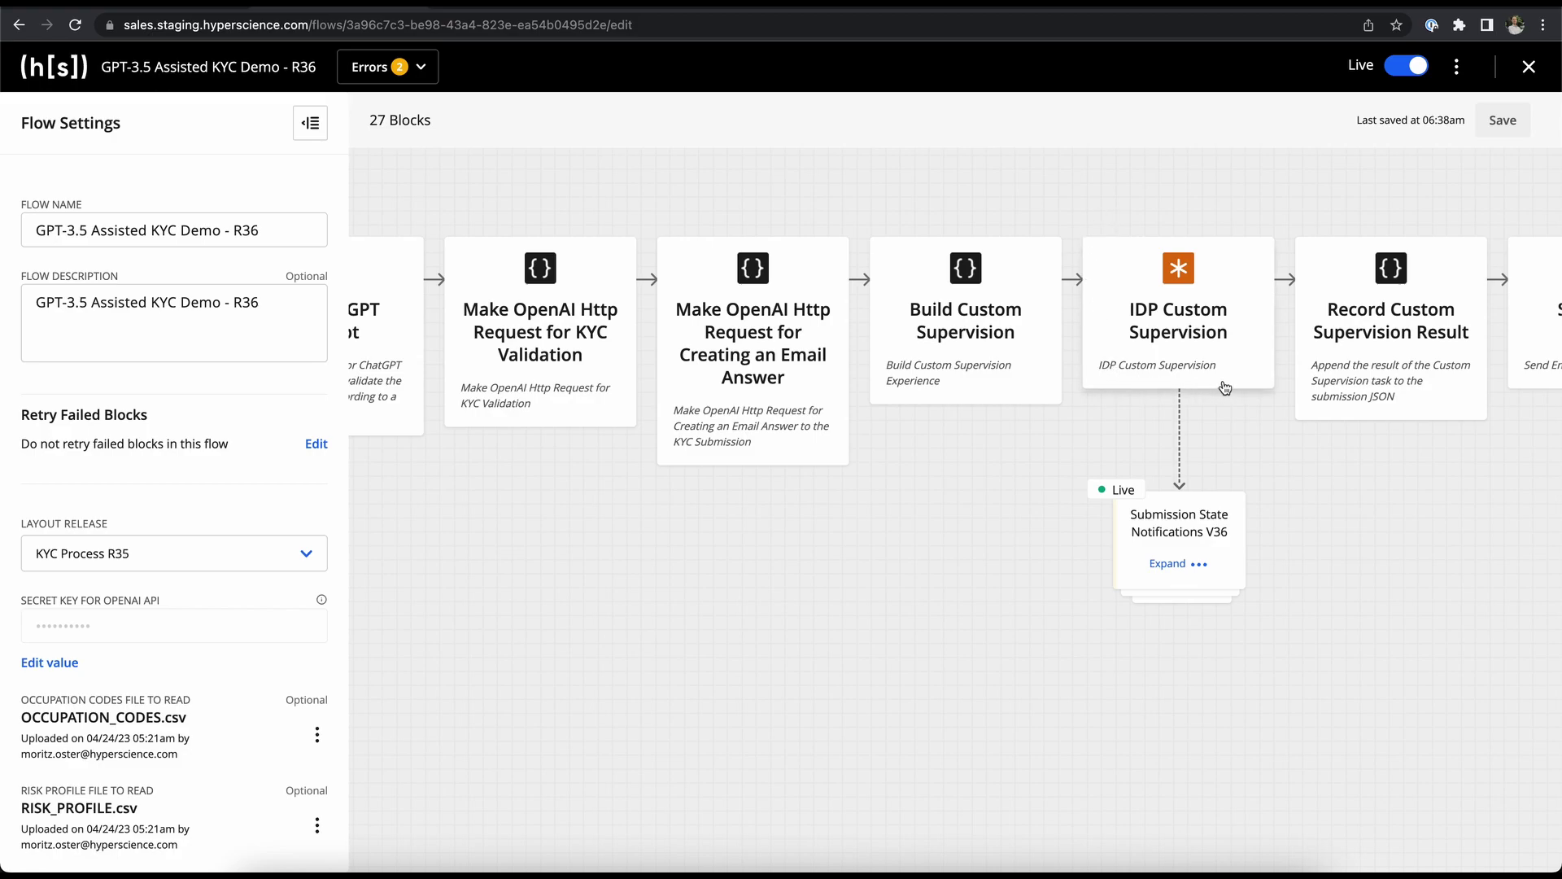
scroll(1232, 386, "right", 4)
scroll(1232, 386, "right", 2)
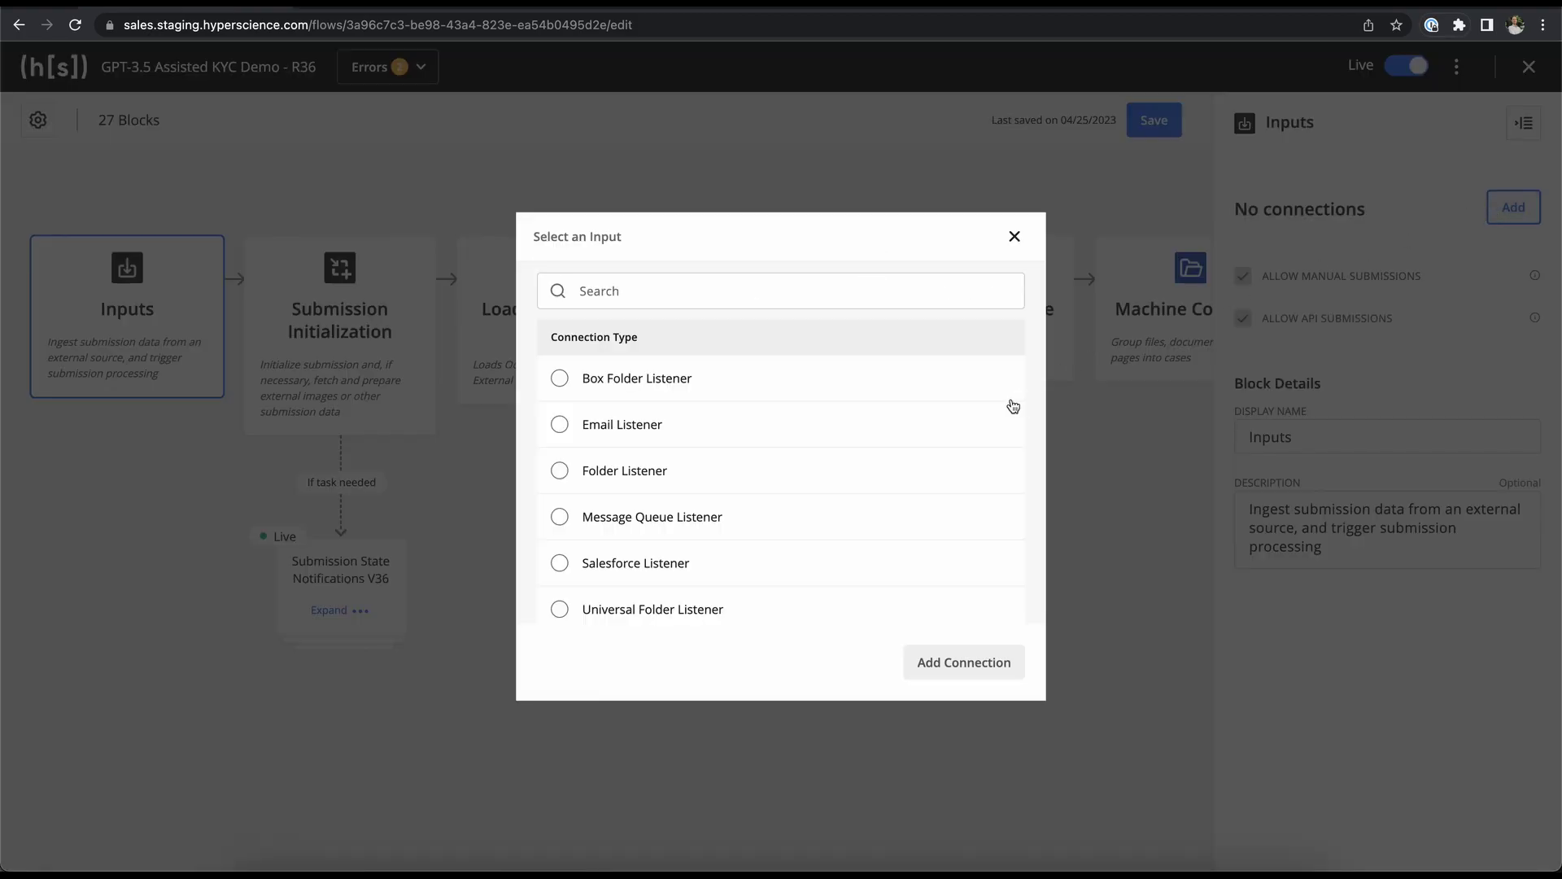
- Add an Email Listener input with IMAP server imap.gmail.com and the demo mailbox username
left_click(974, 433)
left_click(932, 661)
left_click(1253, 433)
type("imap.gmail.com")
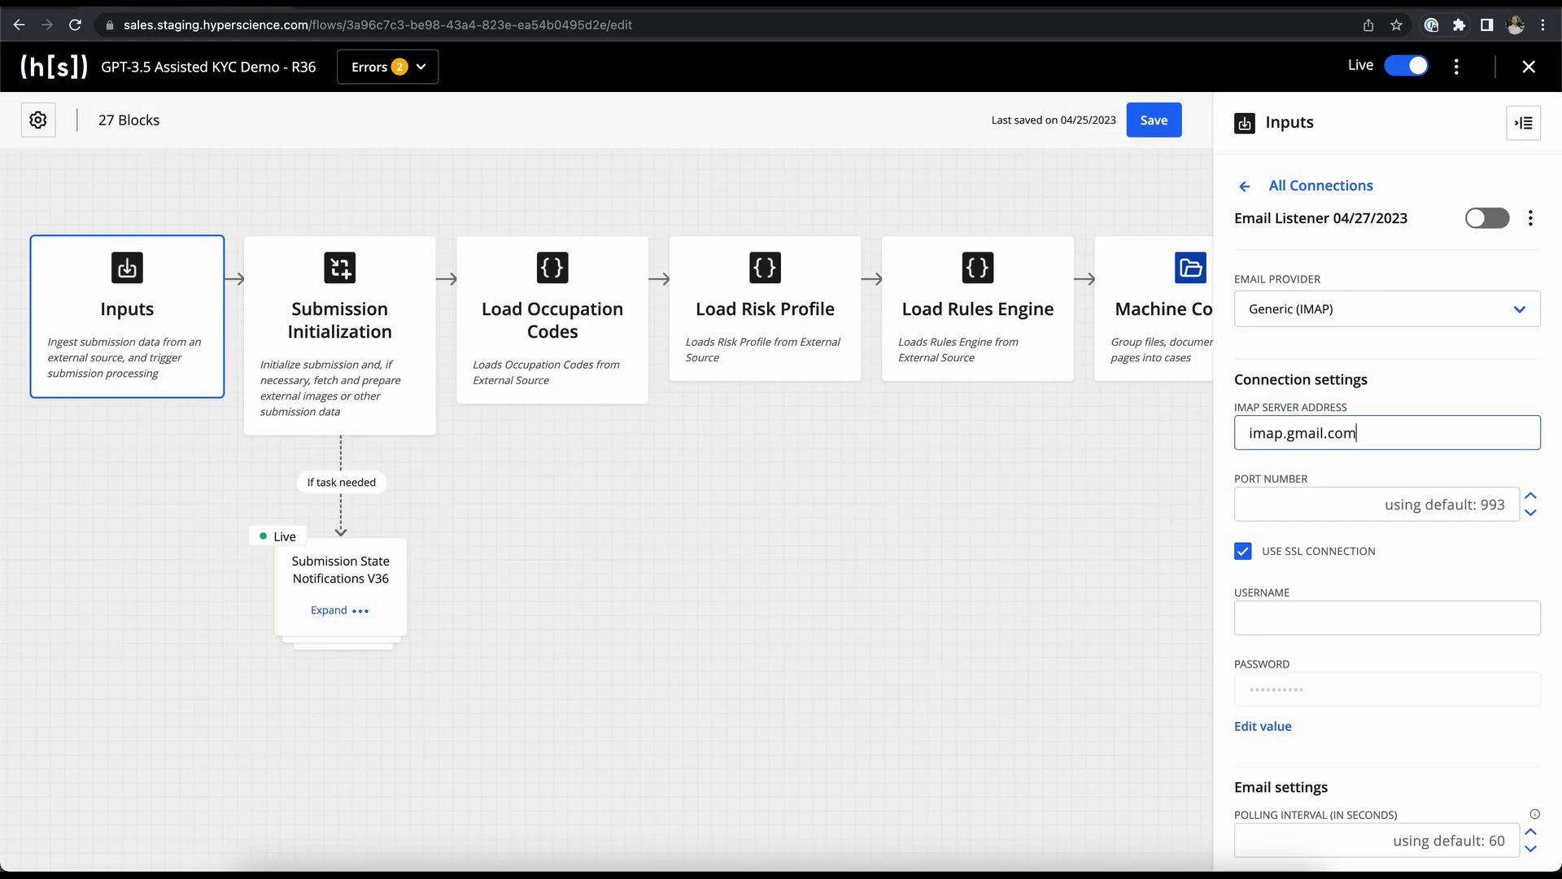
left_click(1275, 610)
- Paste the account password, set the folder to Inbox, and have processed emails deleted
left_click(1263, 726)
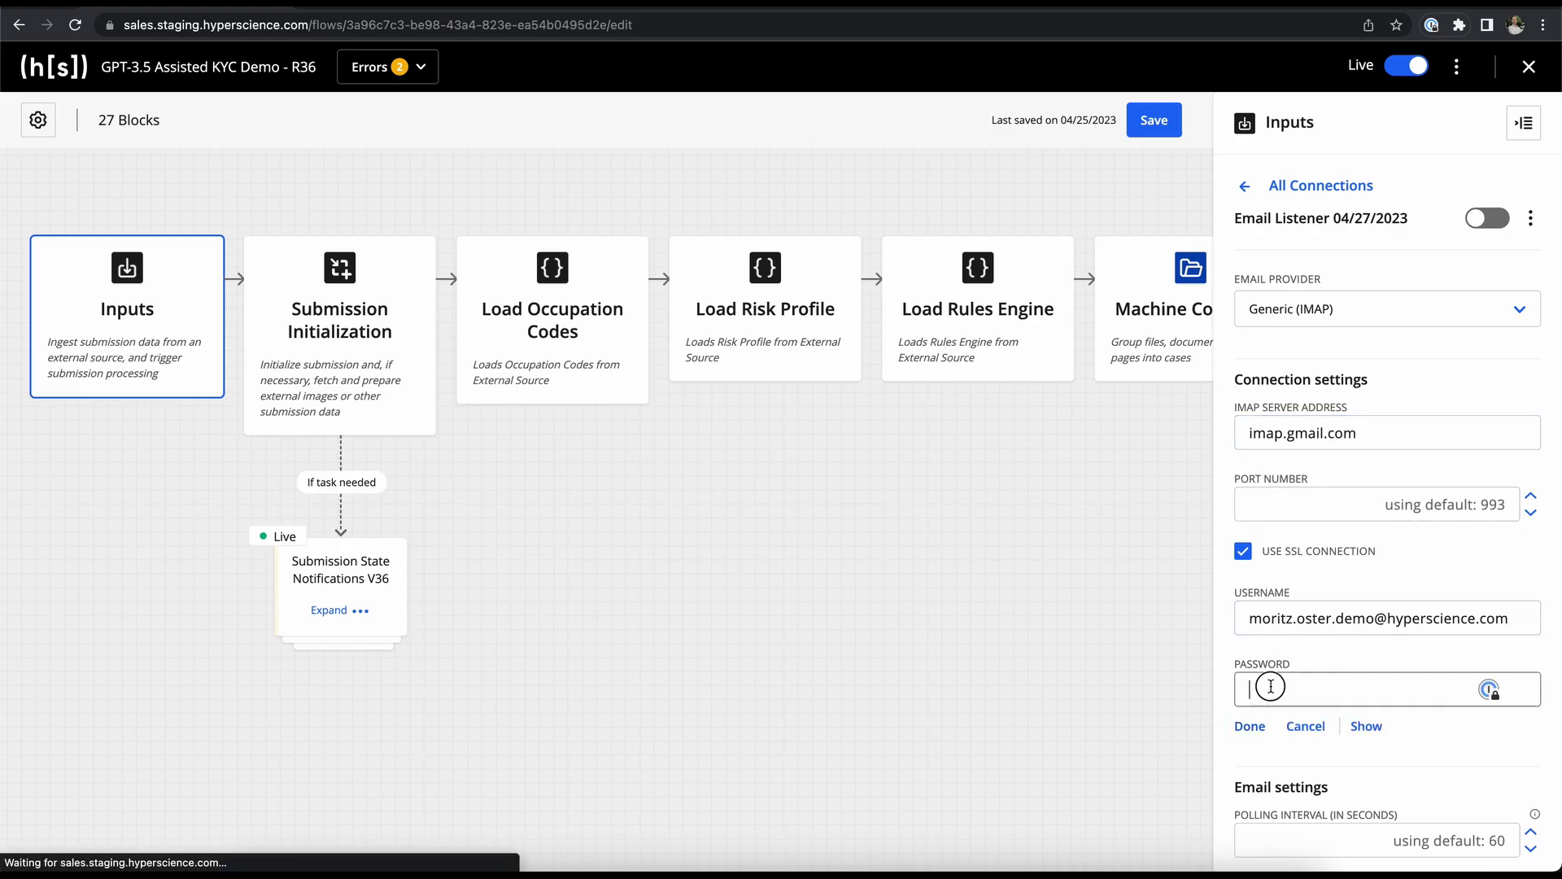
key("ctrl+v")
key("Return")
scroll(1263, 726, "down", 3)
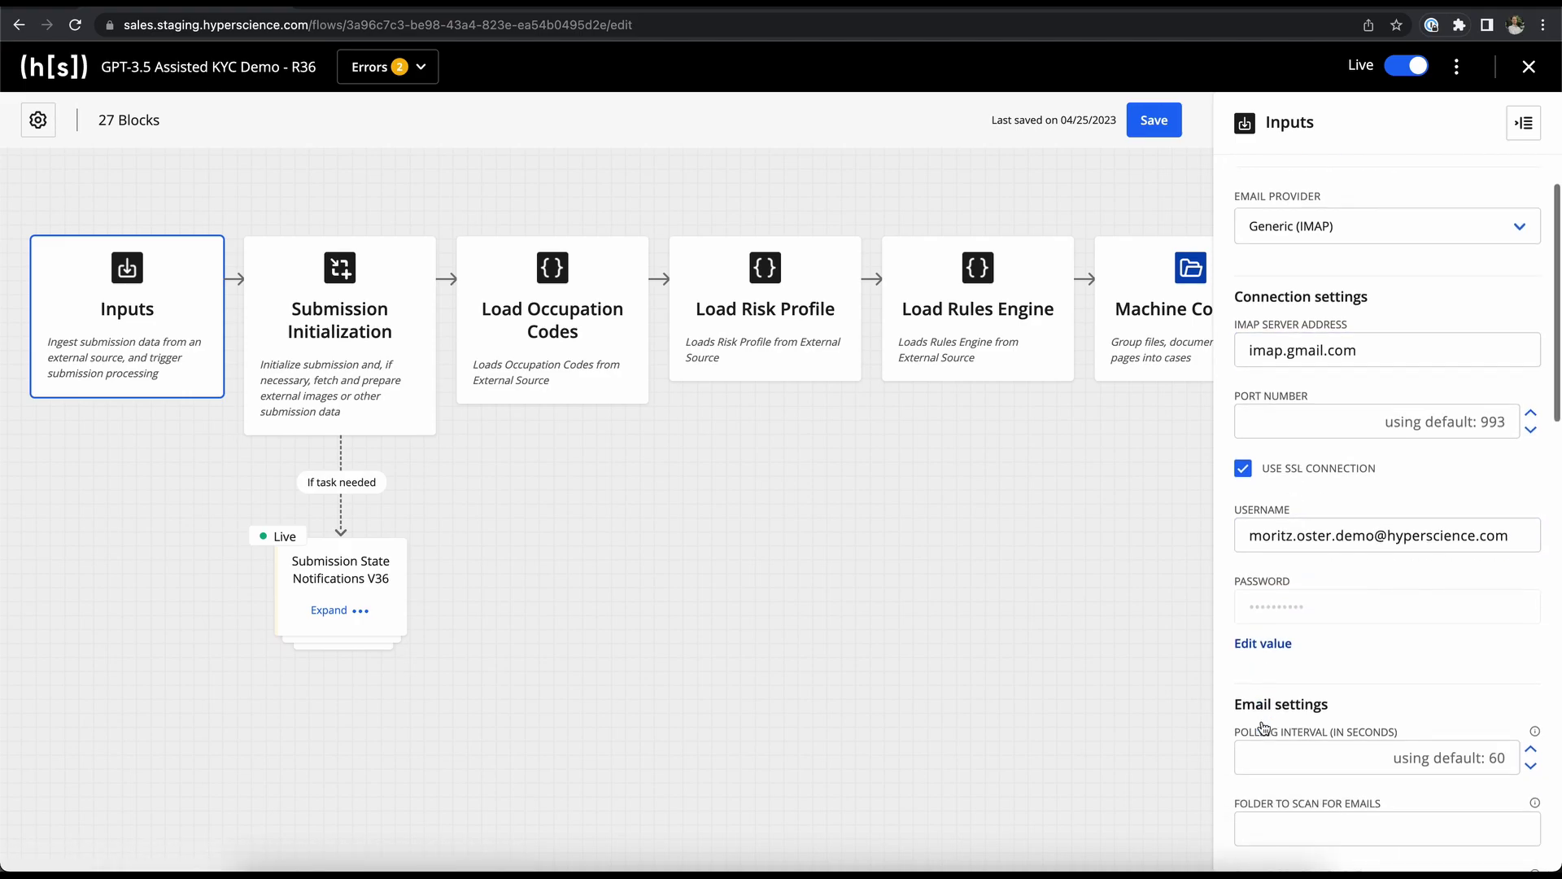
left_click(1263, 722)
type("Inbox")
scroll(1265, 733, "down", 2)
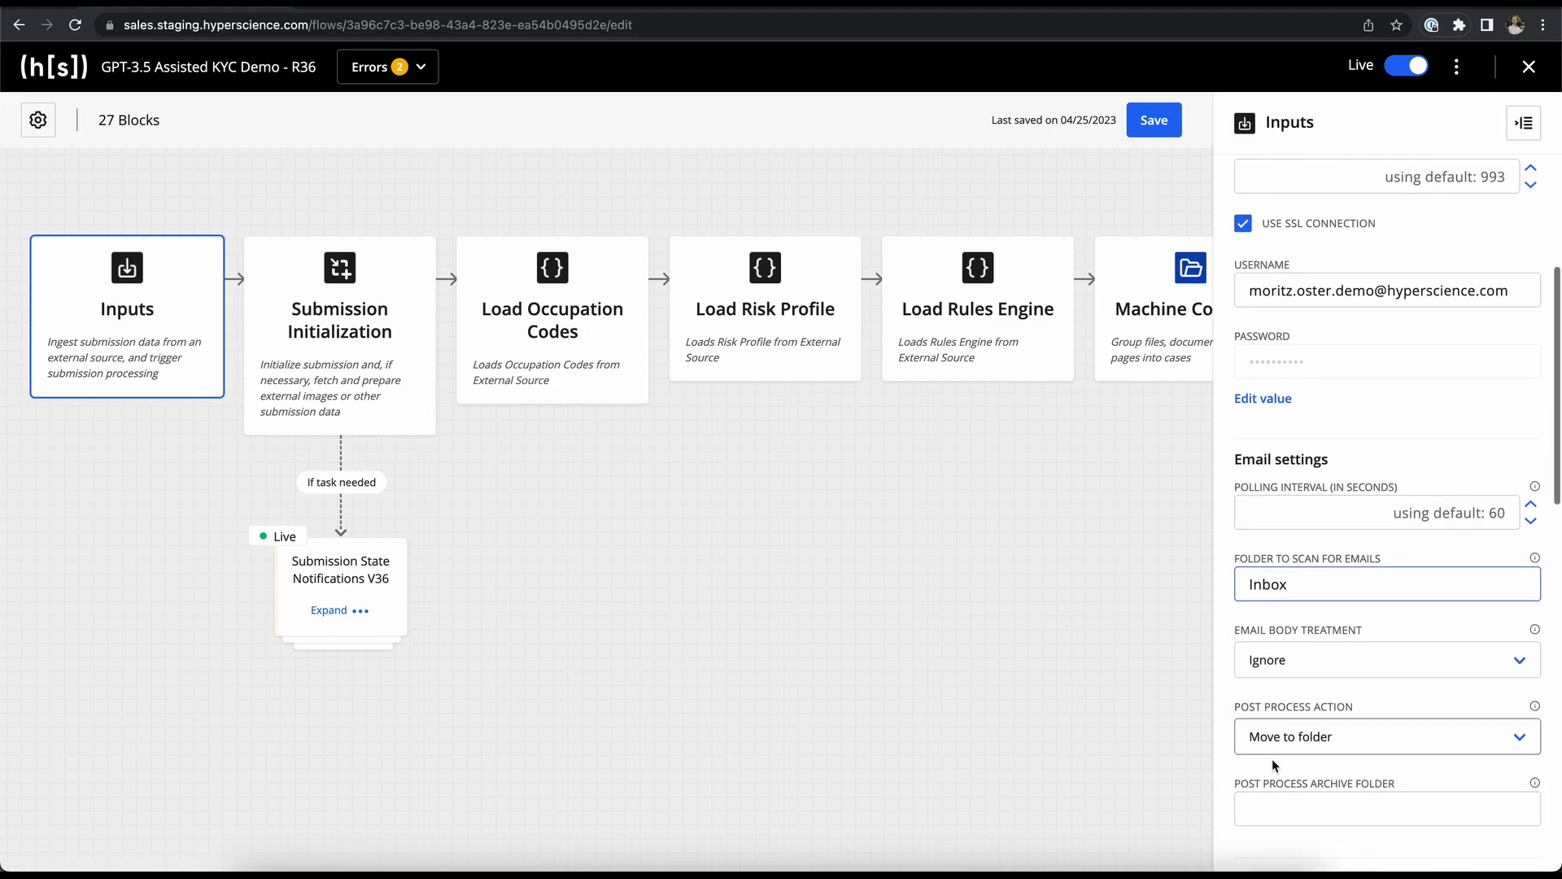
left_click(1272, 742)
left_click(1275, 771)
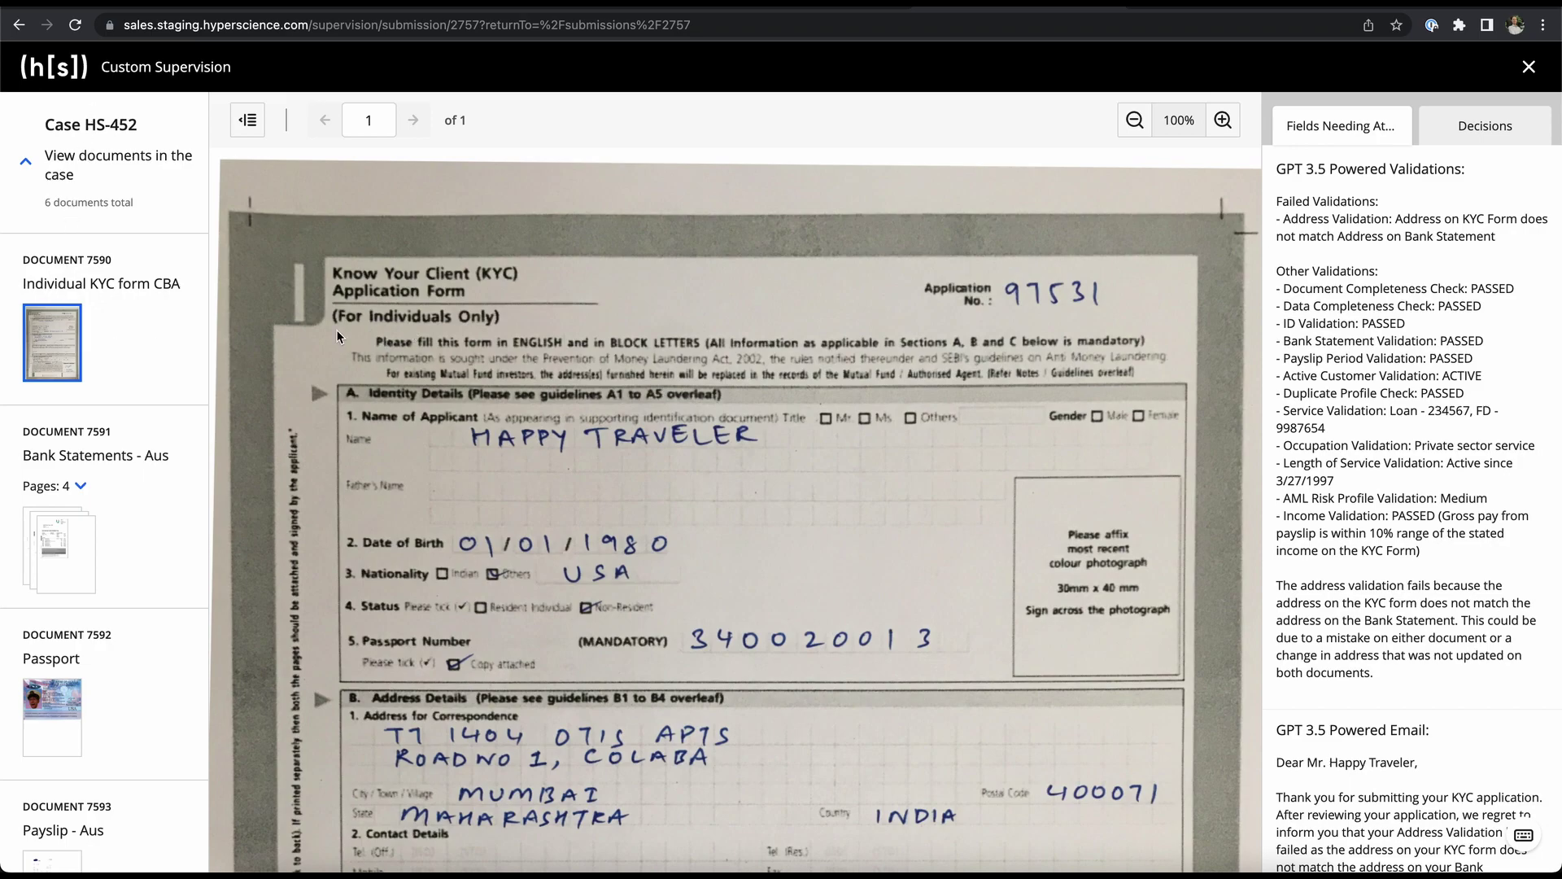
- View the Bank Statements, Passport and Payslip - Aus documents, then return to the Individual KYC form
left_click(64, 544)
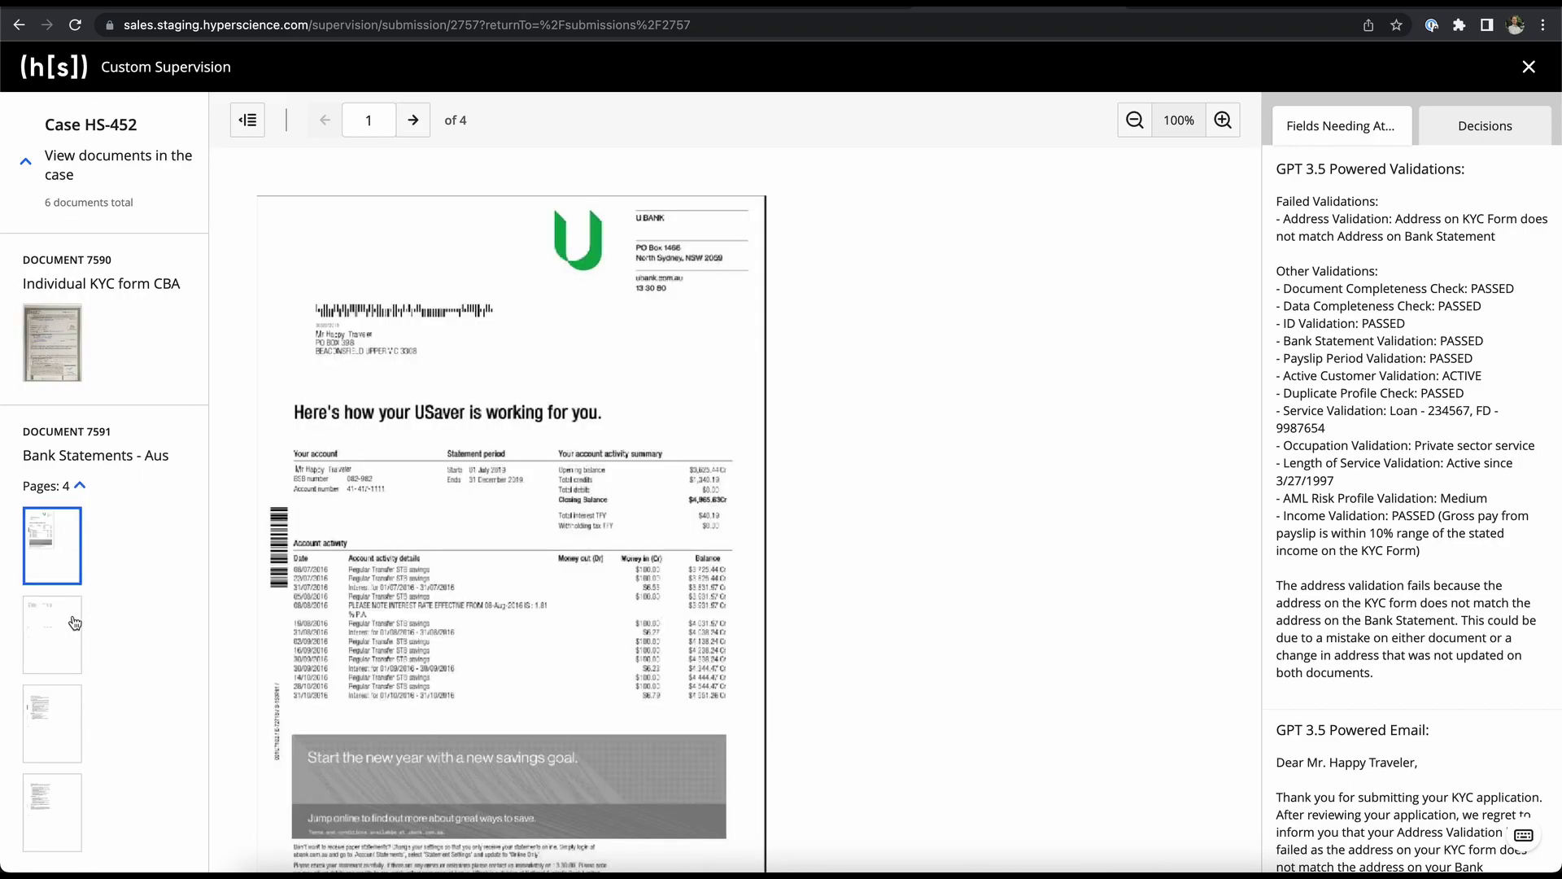
scroll(53, 721, "down", 3)
left_click(53, 722)
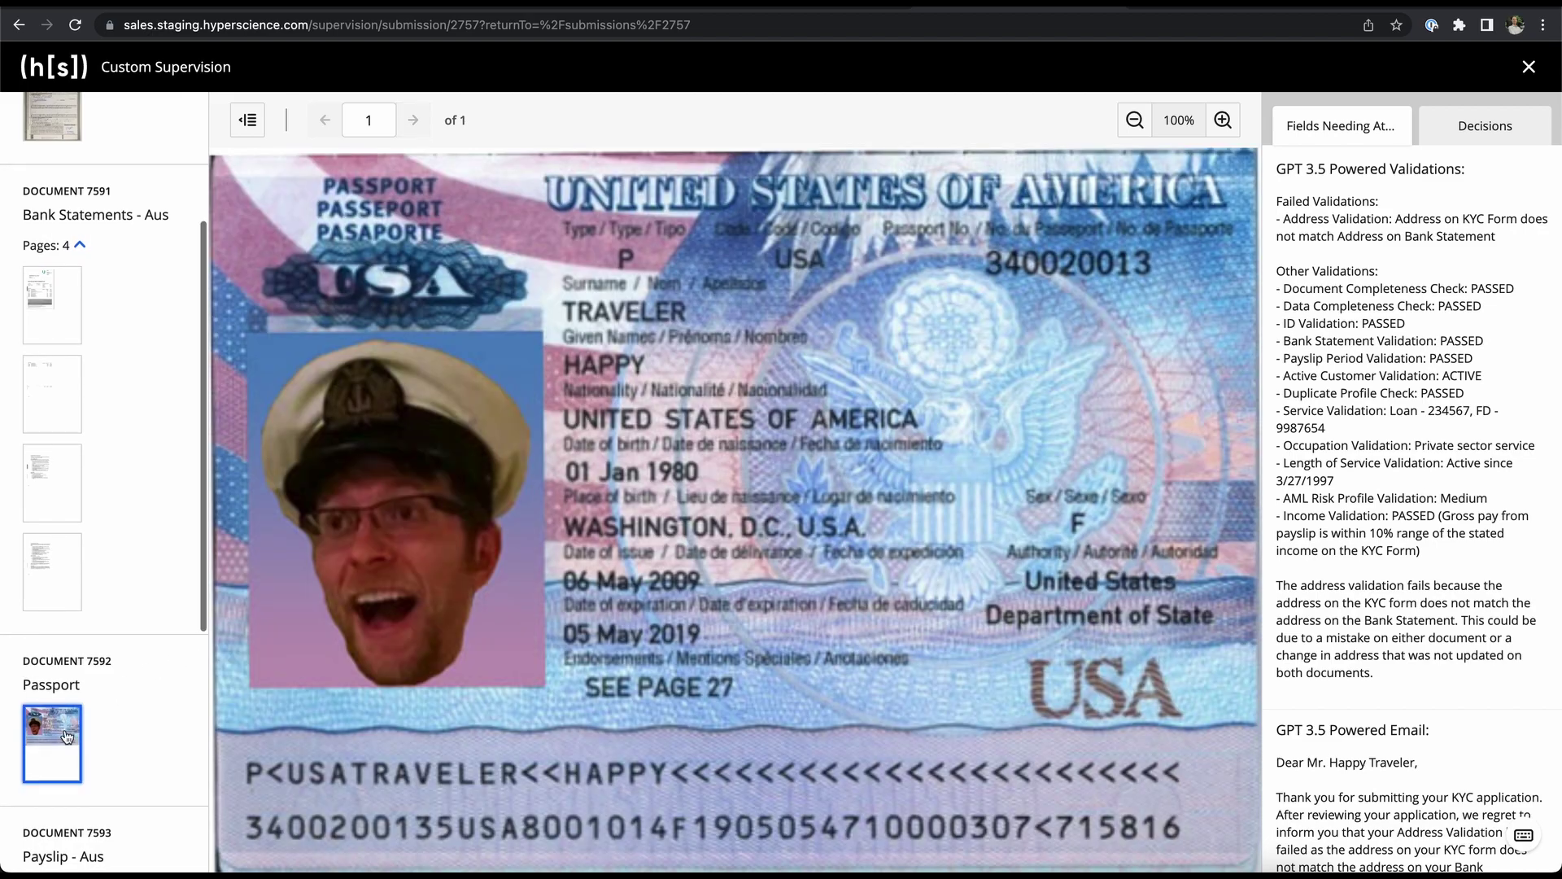
scroll(68, 737, "down", 3)
left_click(71, 677)
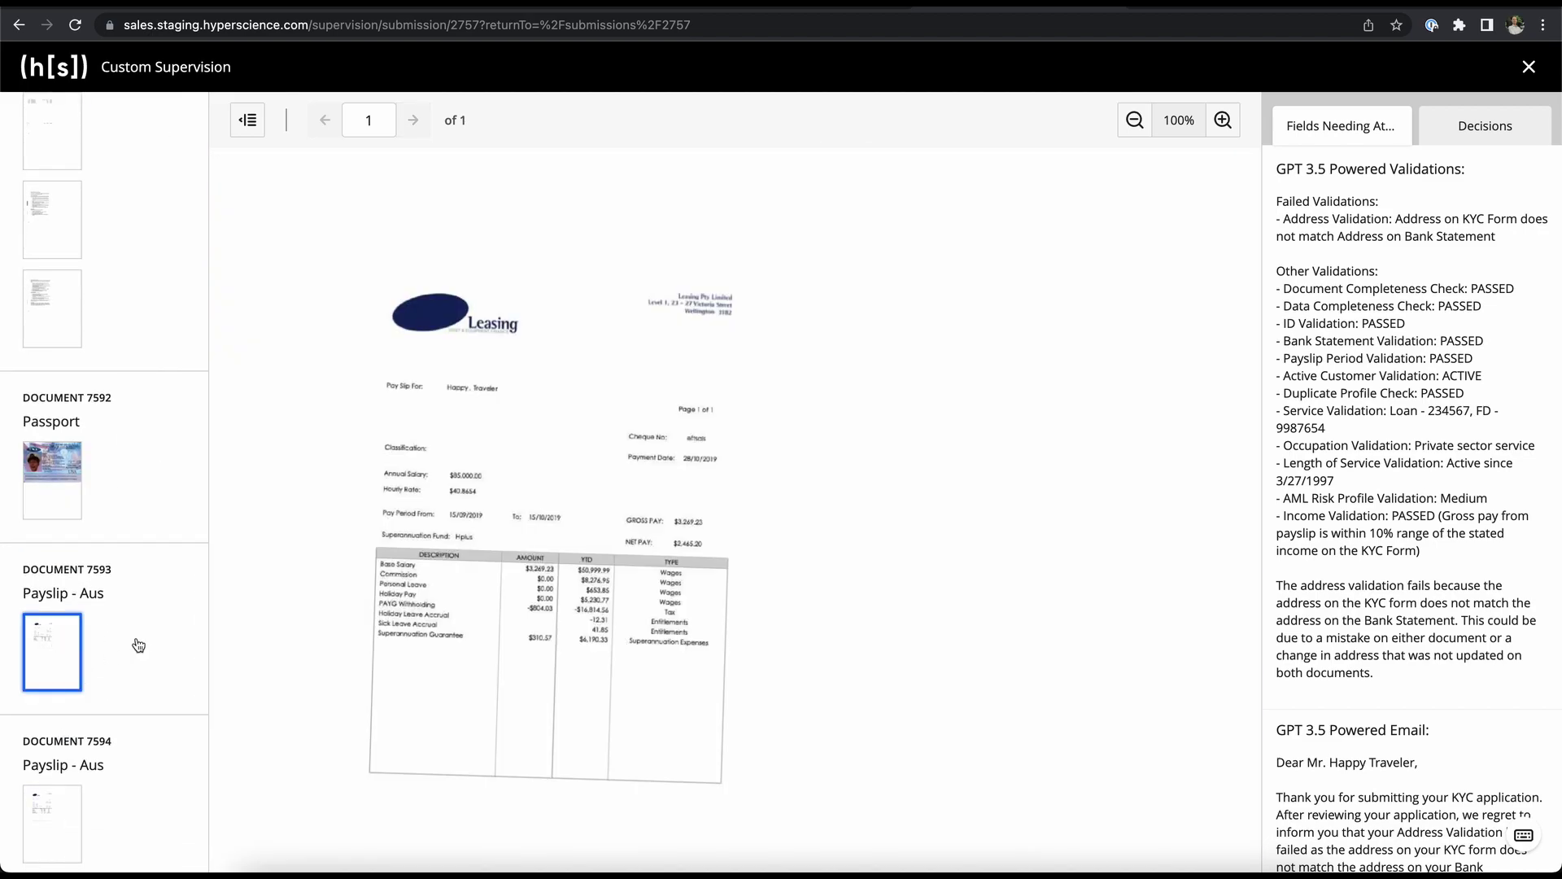
scroll(138, 645, "up", 6)
left_click(62, 322)
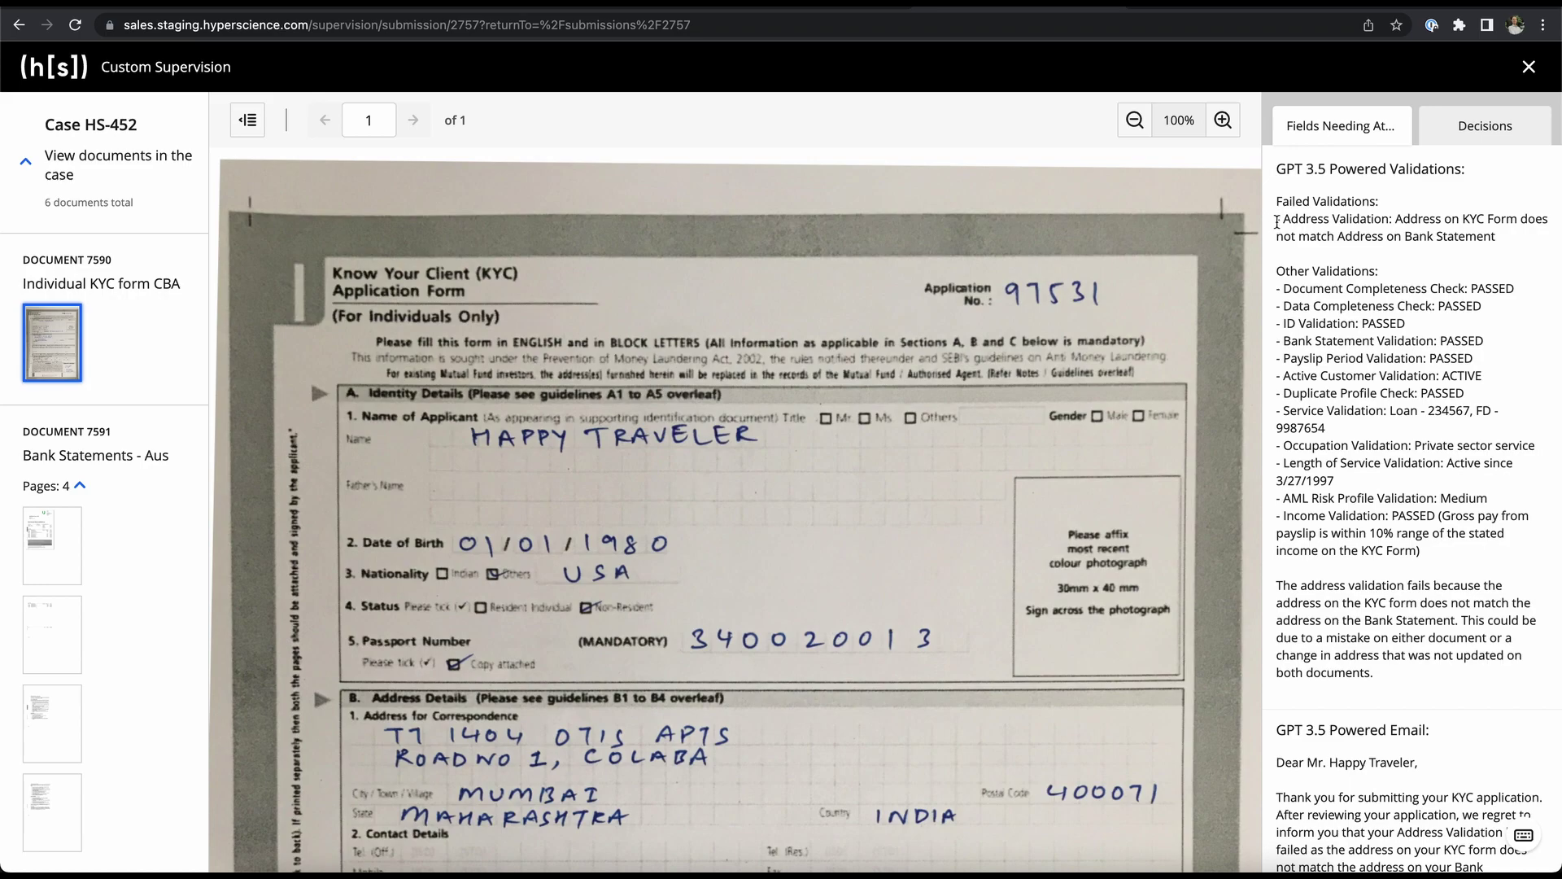
left_click_drag(1397, 216, 1518, 220)
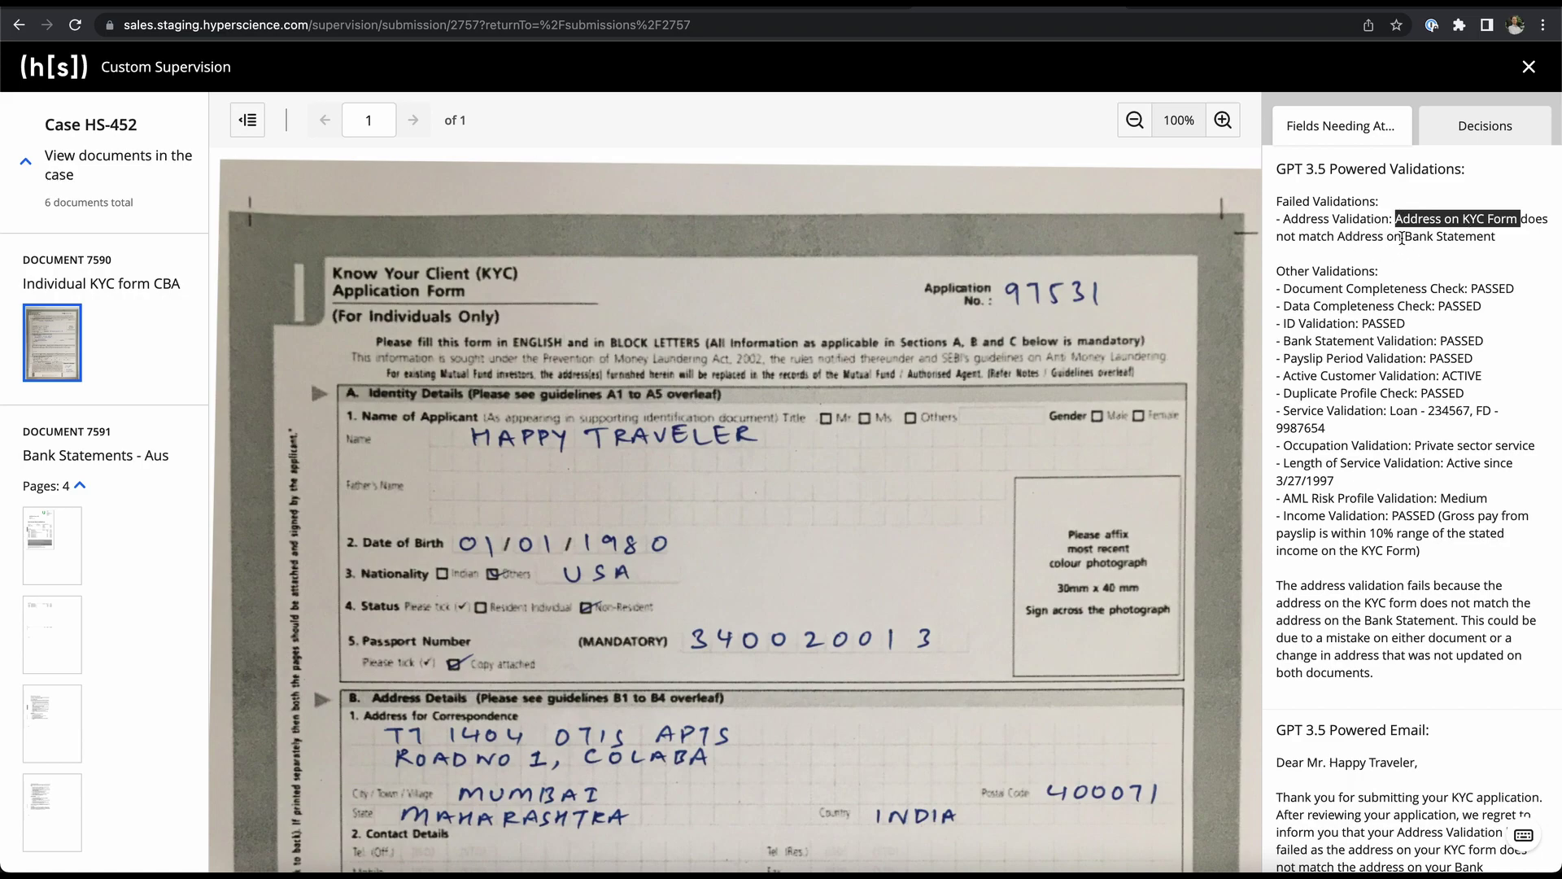
left_click_drag(1403, 236, 1504, 238)
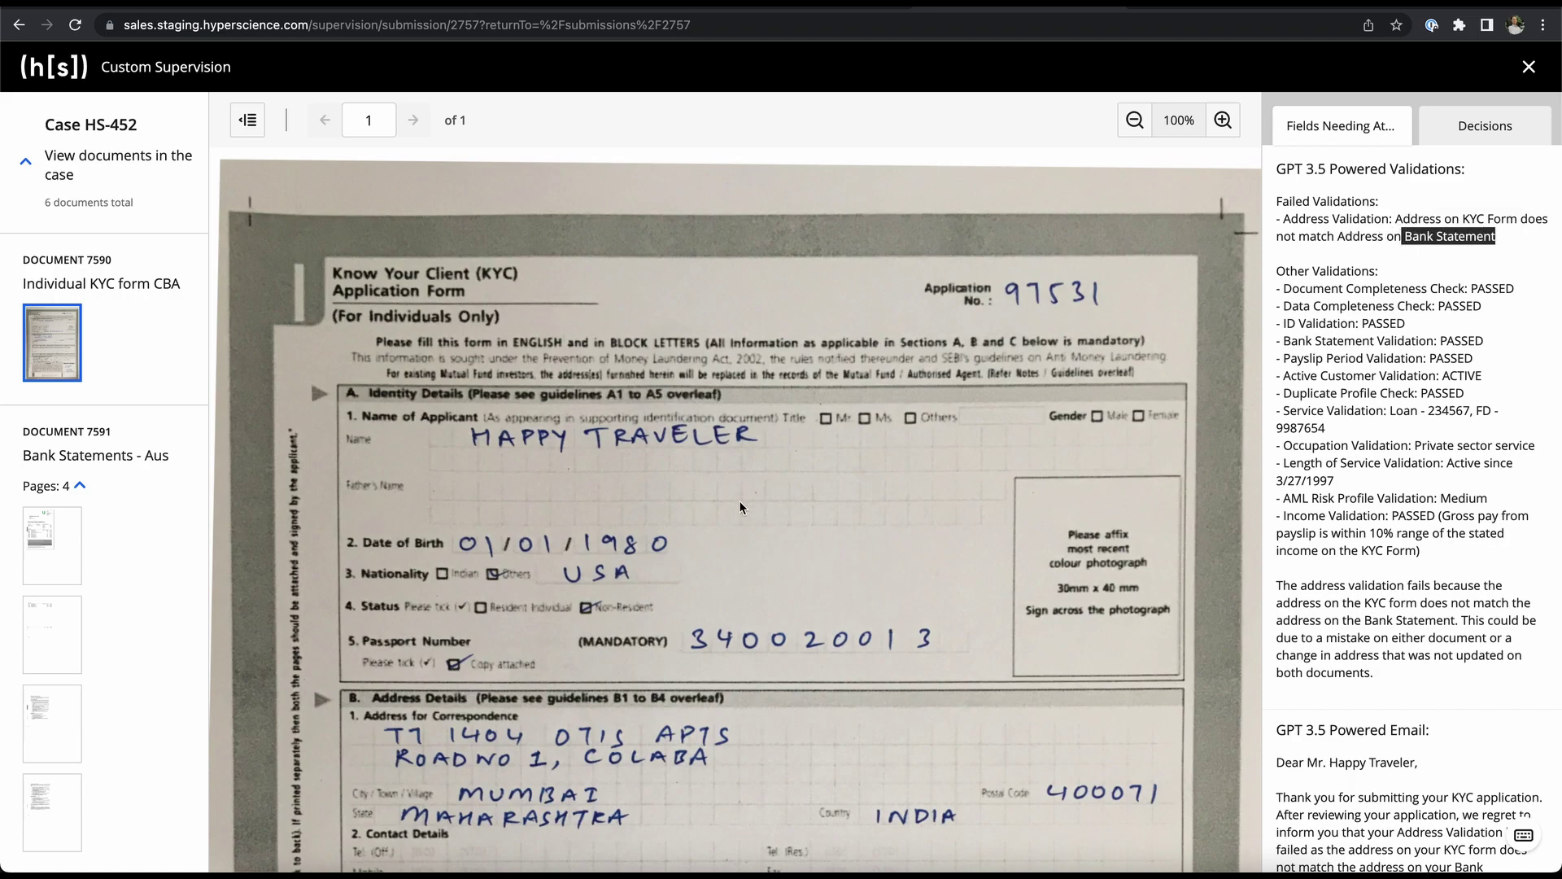
scroll(540, 690, "down", 1)
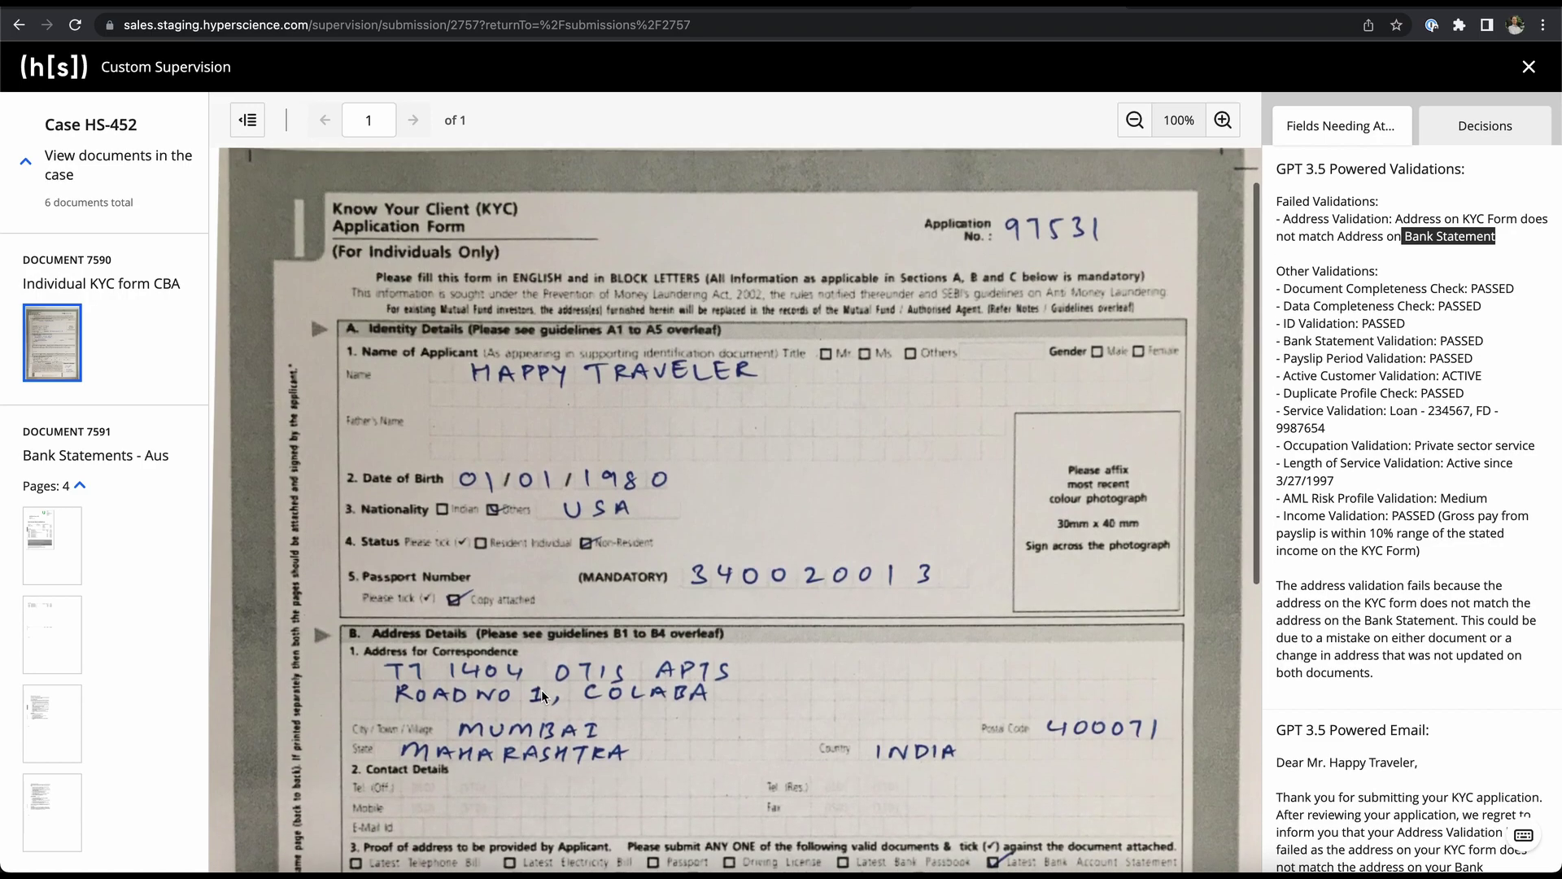
scroll(544, 701, "down", 1)
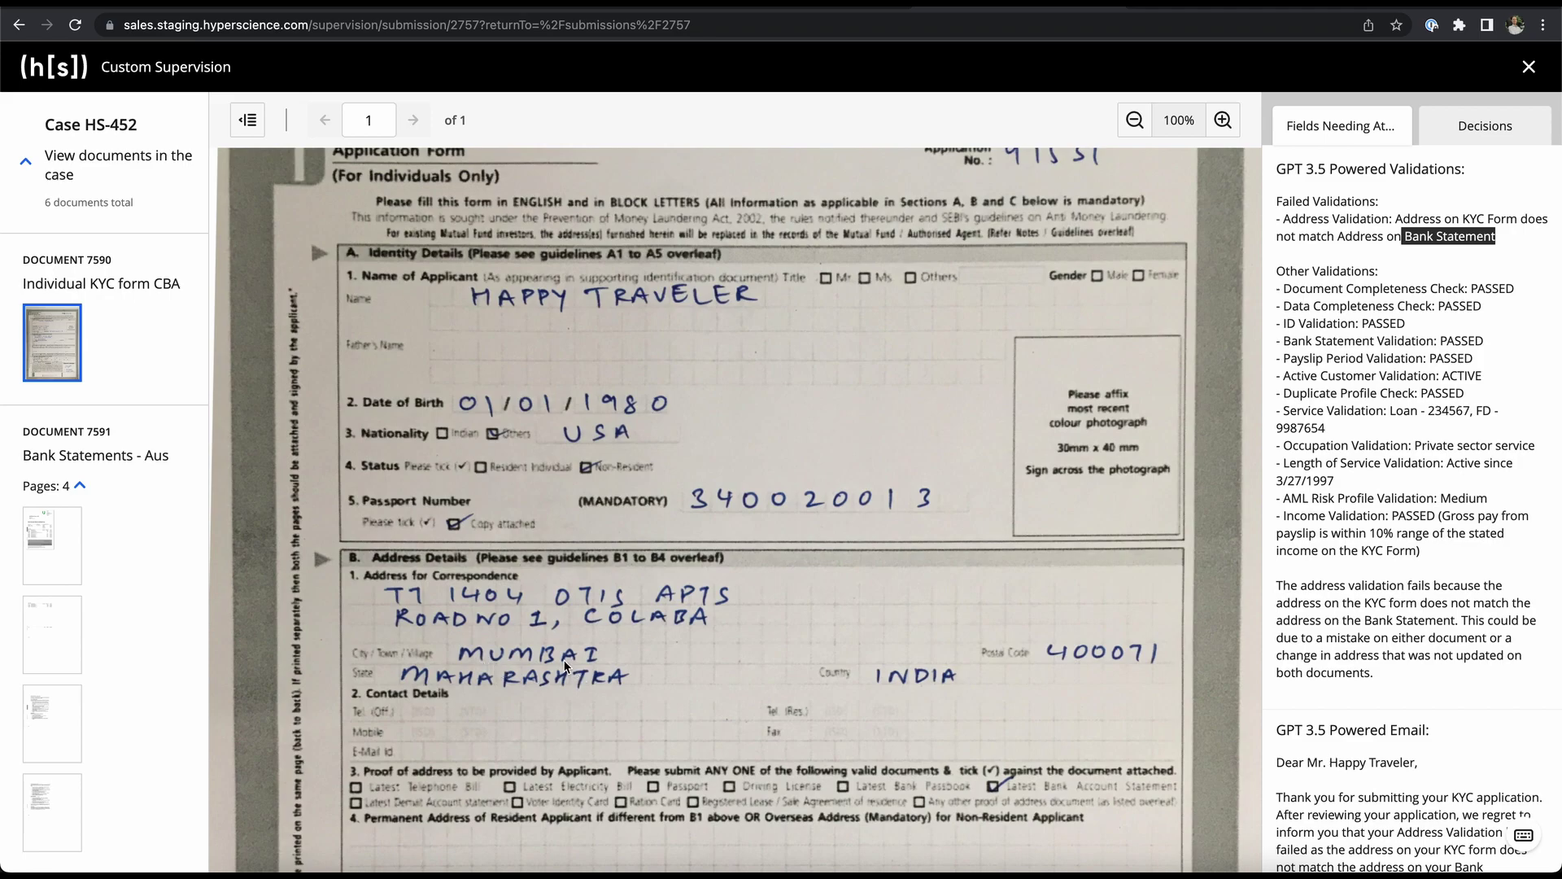
- Open the first bank statement page zoomed to 175% and clear the highlighted words and explanation paragraph
left_click(42, 541)
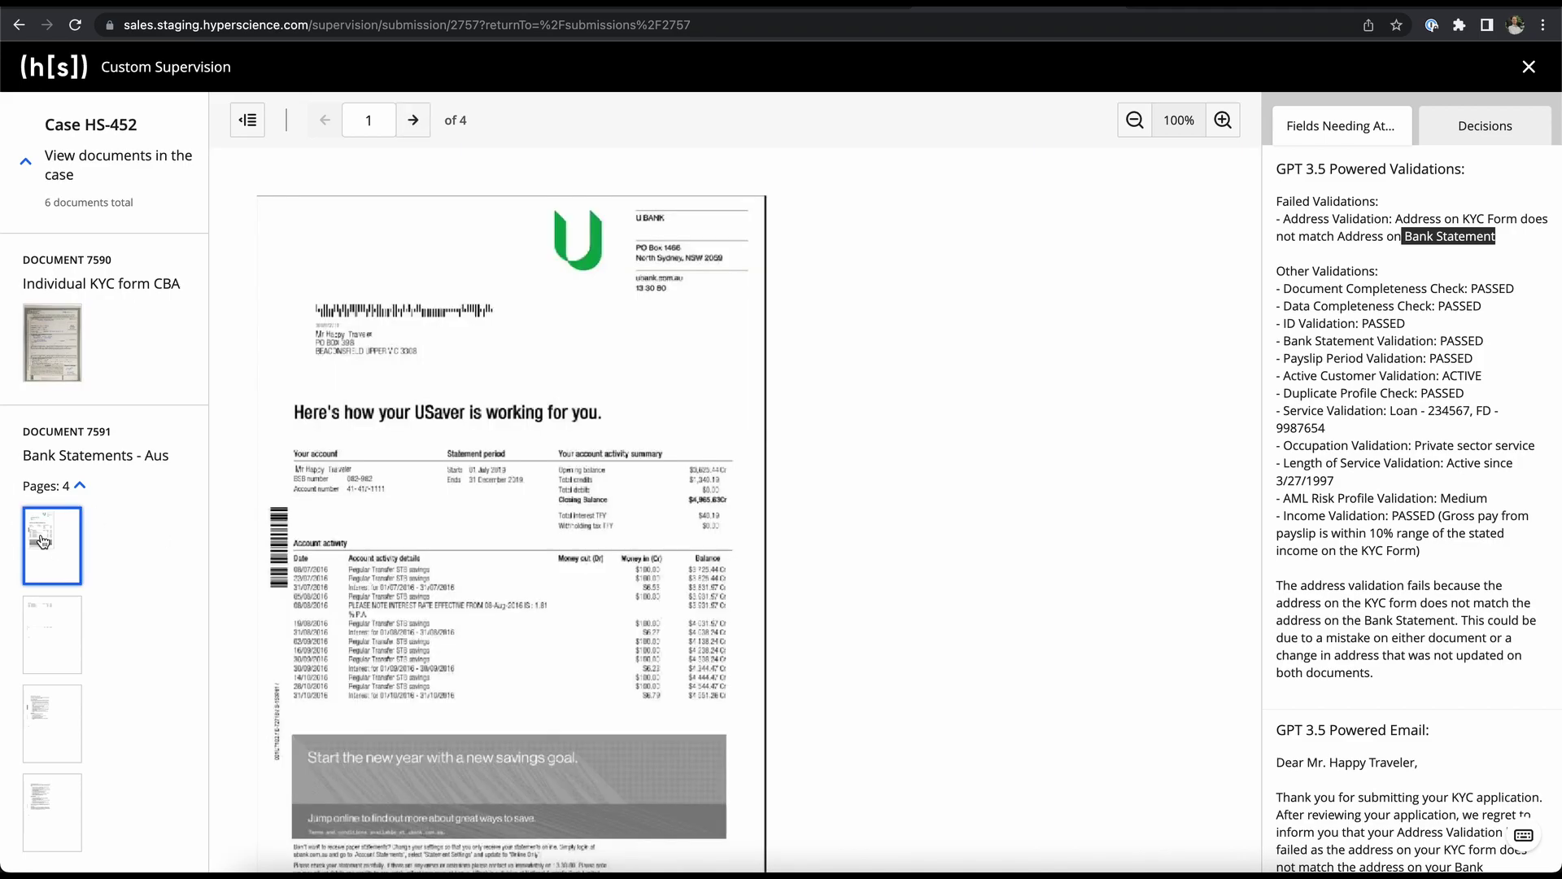
left_click(1229, 122)
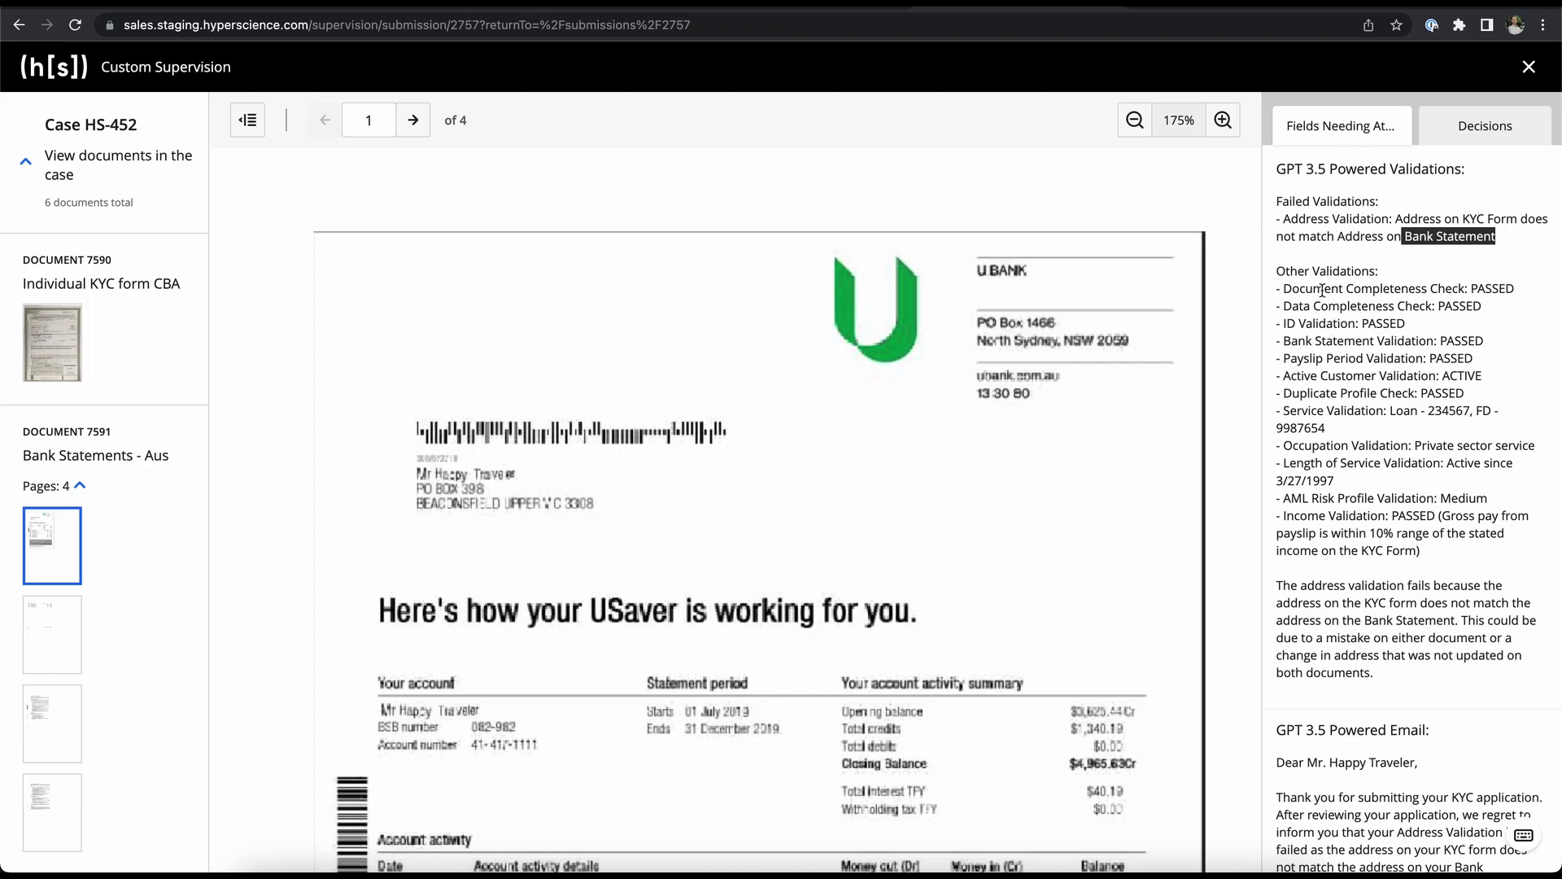
left_click(1327, 311)
left_click(1296, 328)
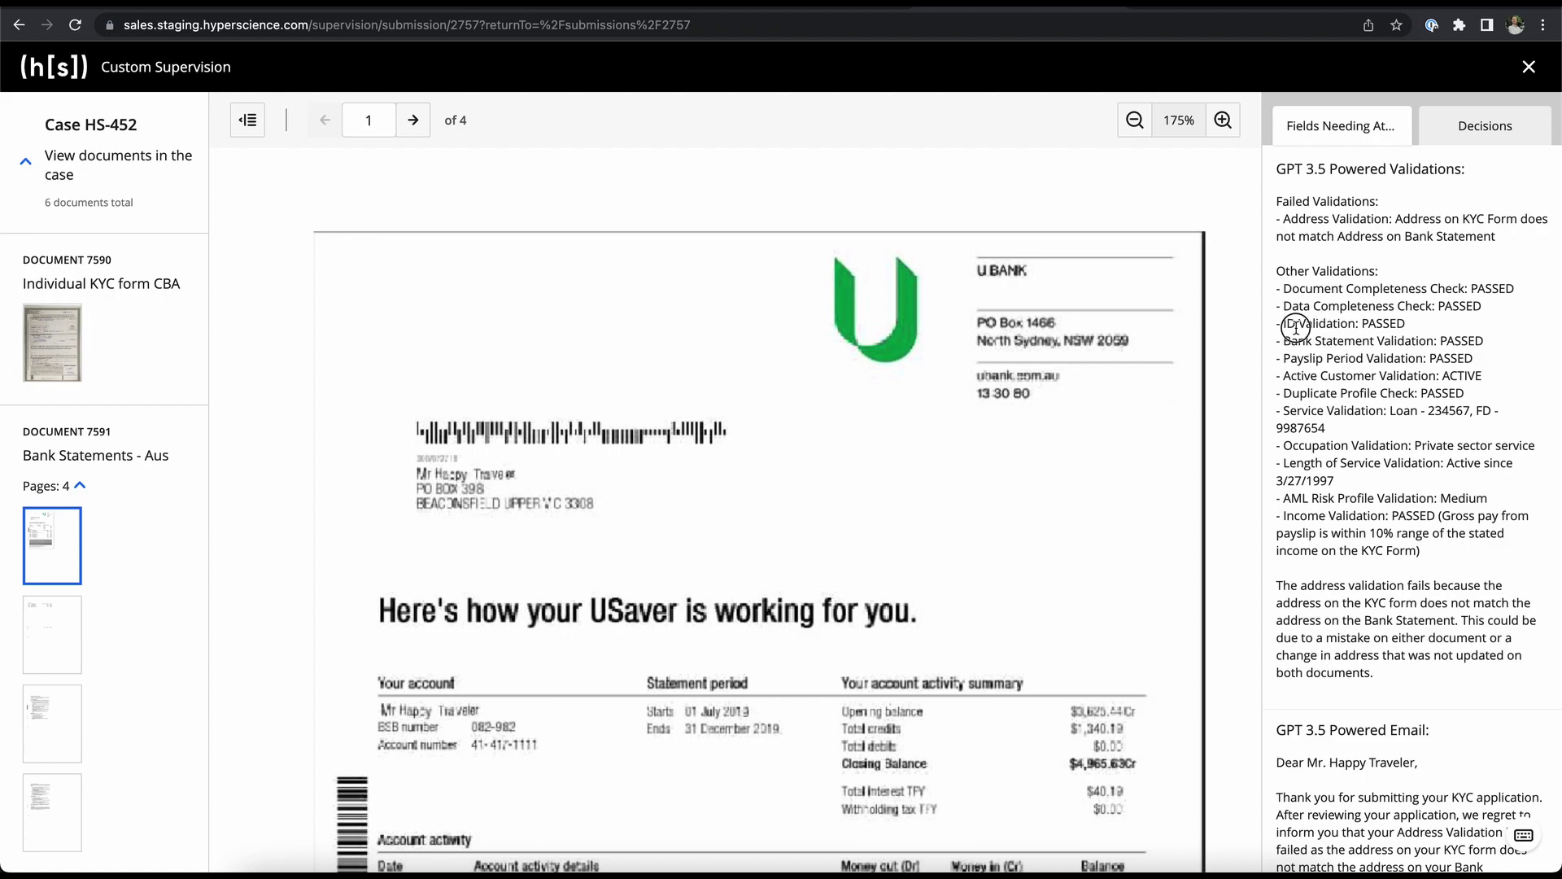
left_click(1289, 345)
left_click_drag(1278, 584, 1408, 665)
left_click(1408, 666)
scroll(1408, 665, "down", 1)
scroll(1407, 666, "down", 4)
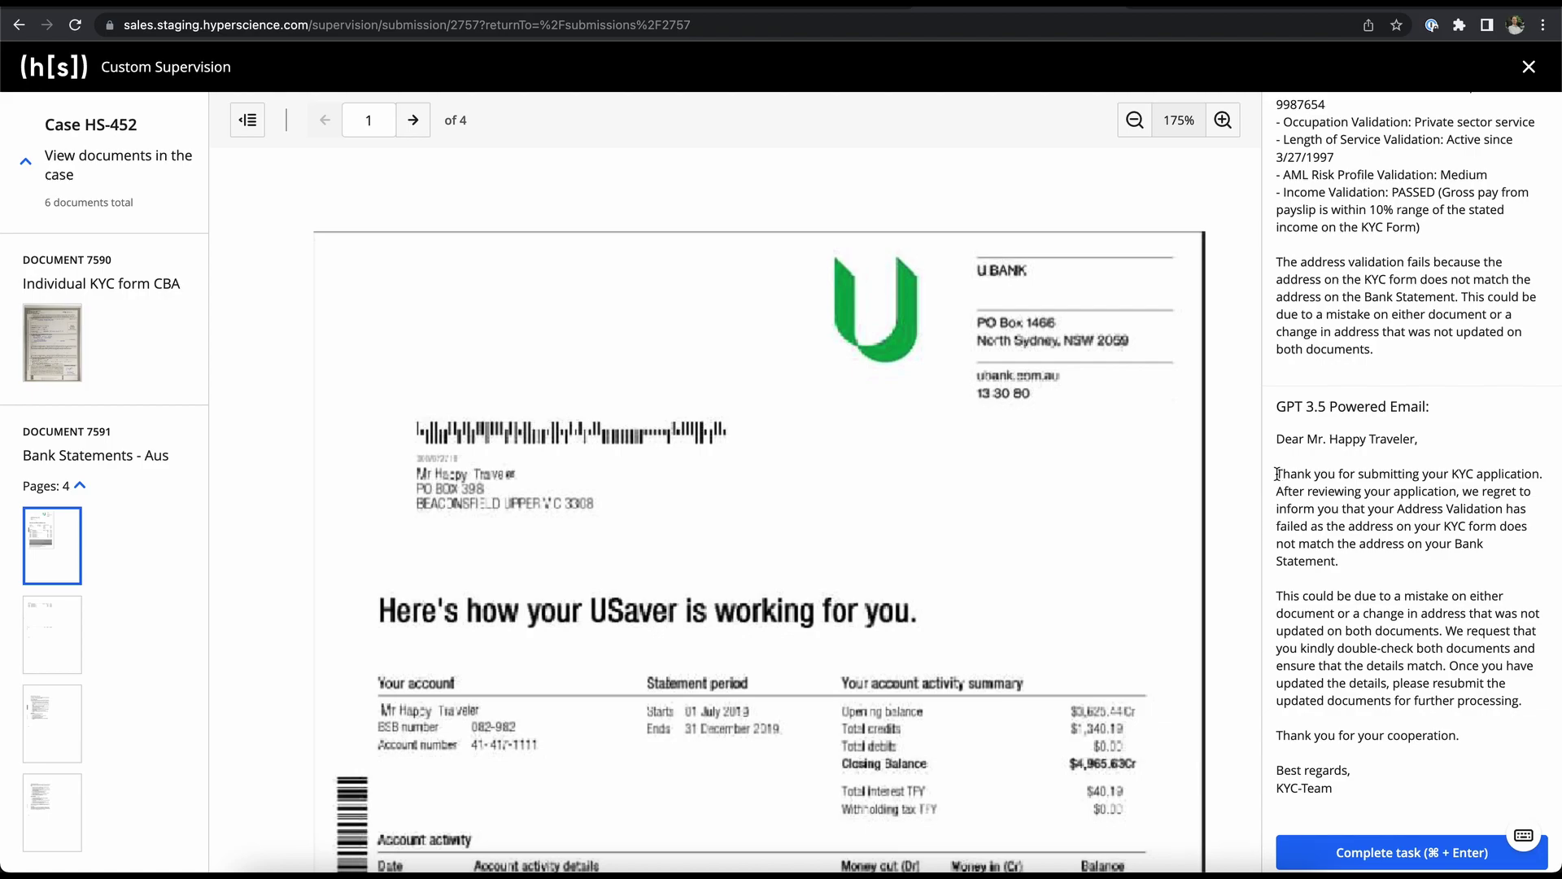
left_click_drag(1399, 511, 1515, 515)
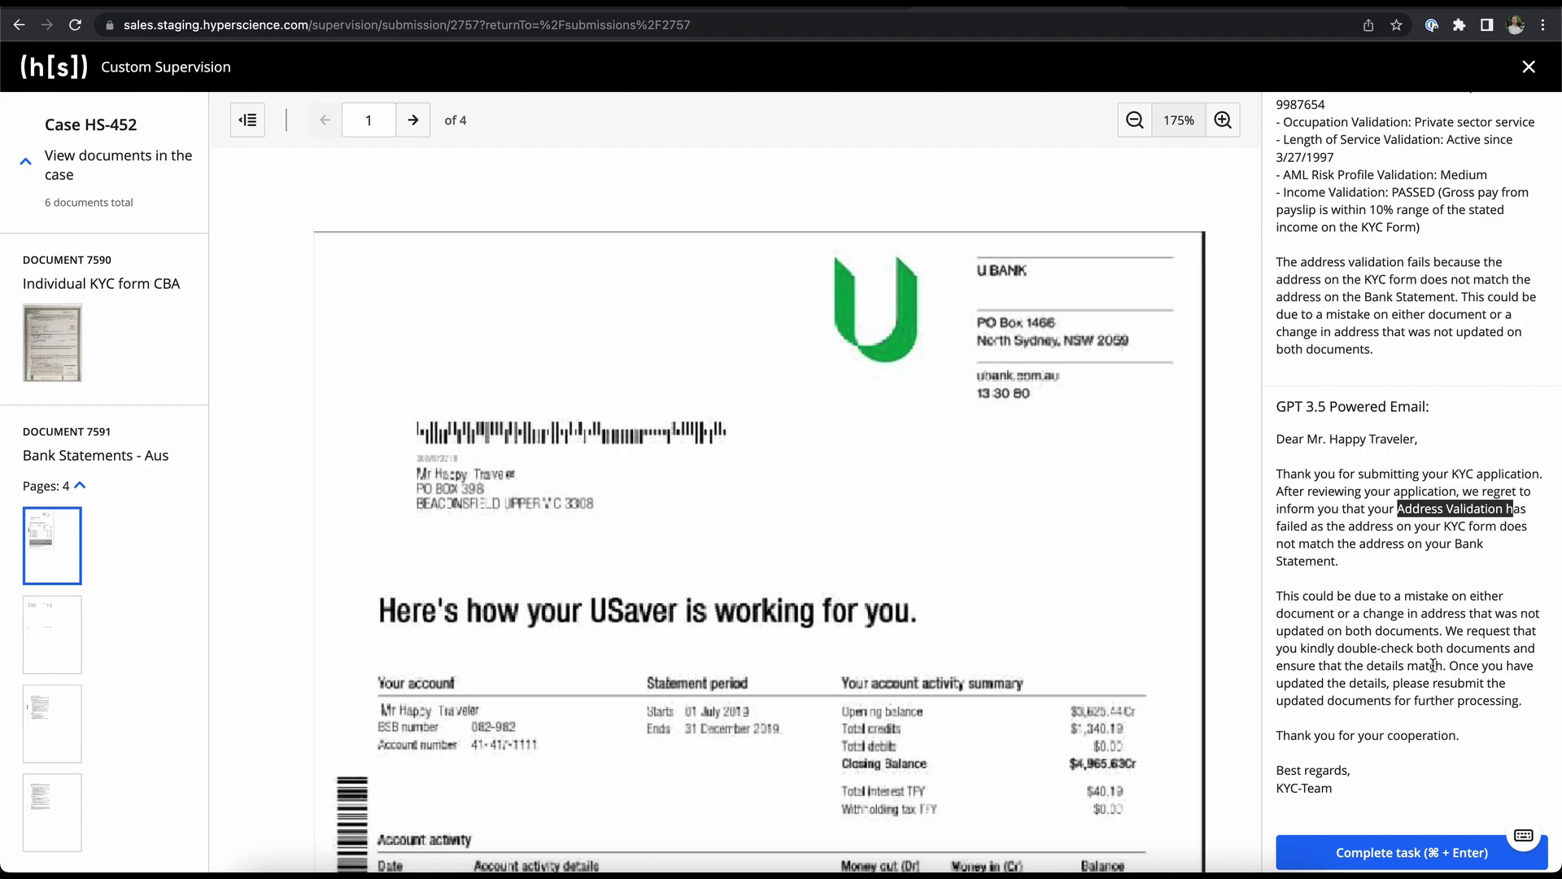
left_click(1374, 705)
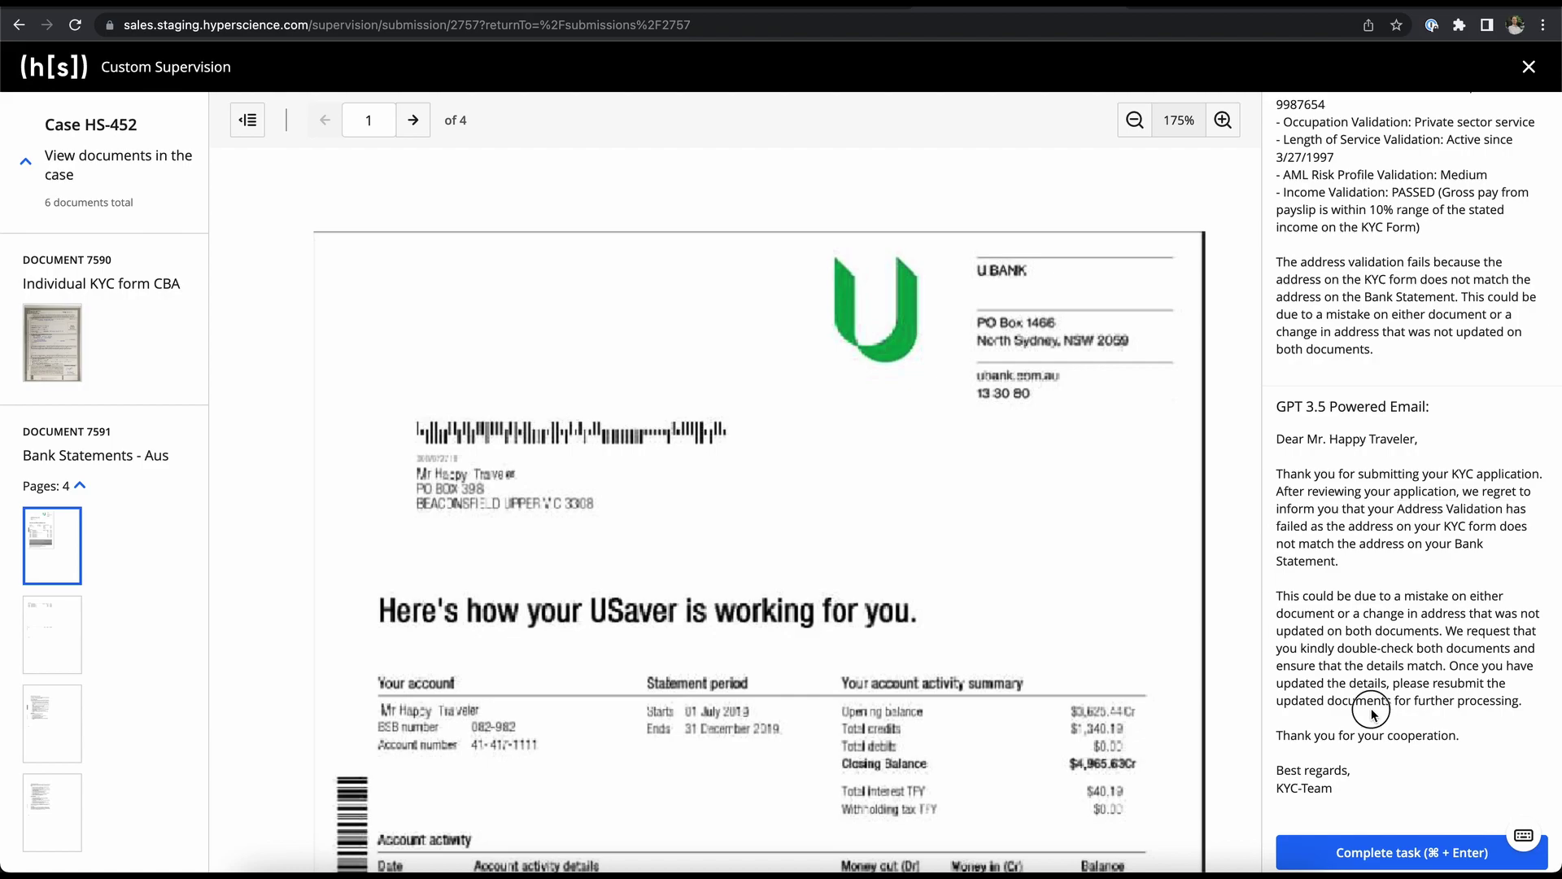
left_click_drag(1481, 666, 1479, 632)
left_click(1428, 607)
scroll(1445, 669, "up", 5)
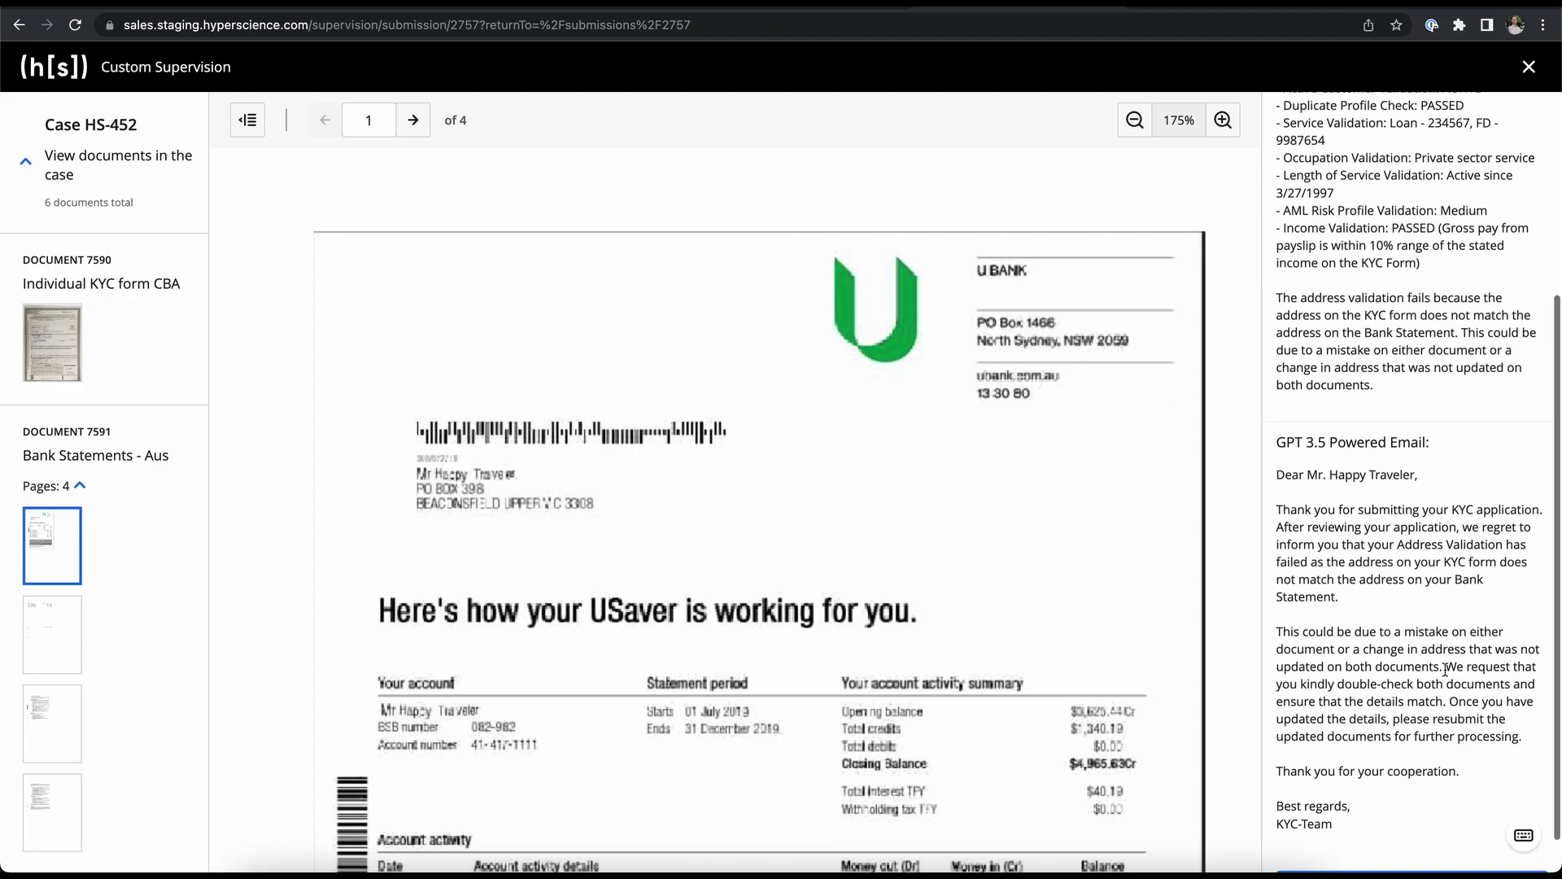
scroll(1446, 672, "up", 1)
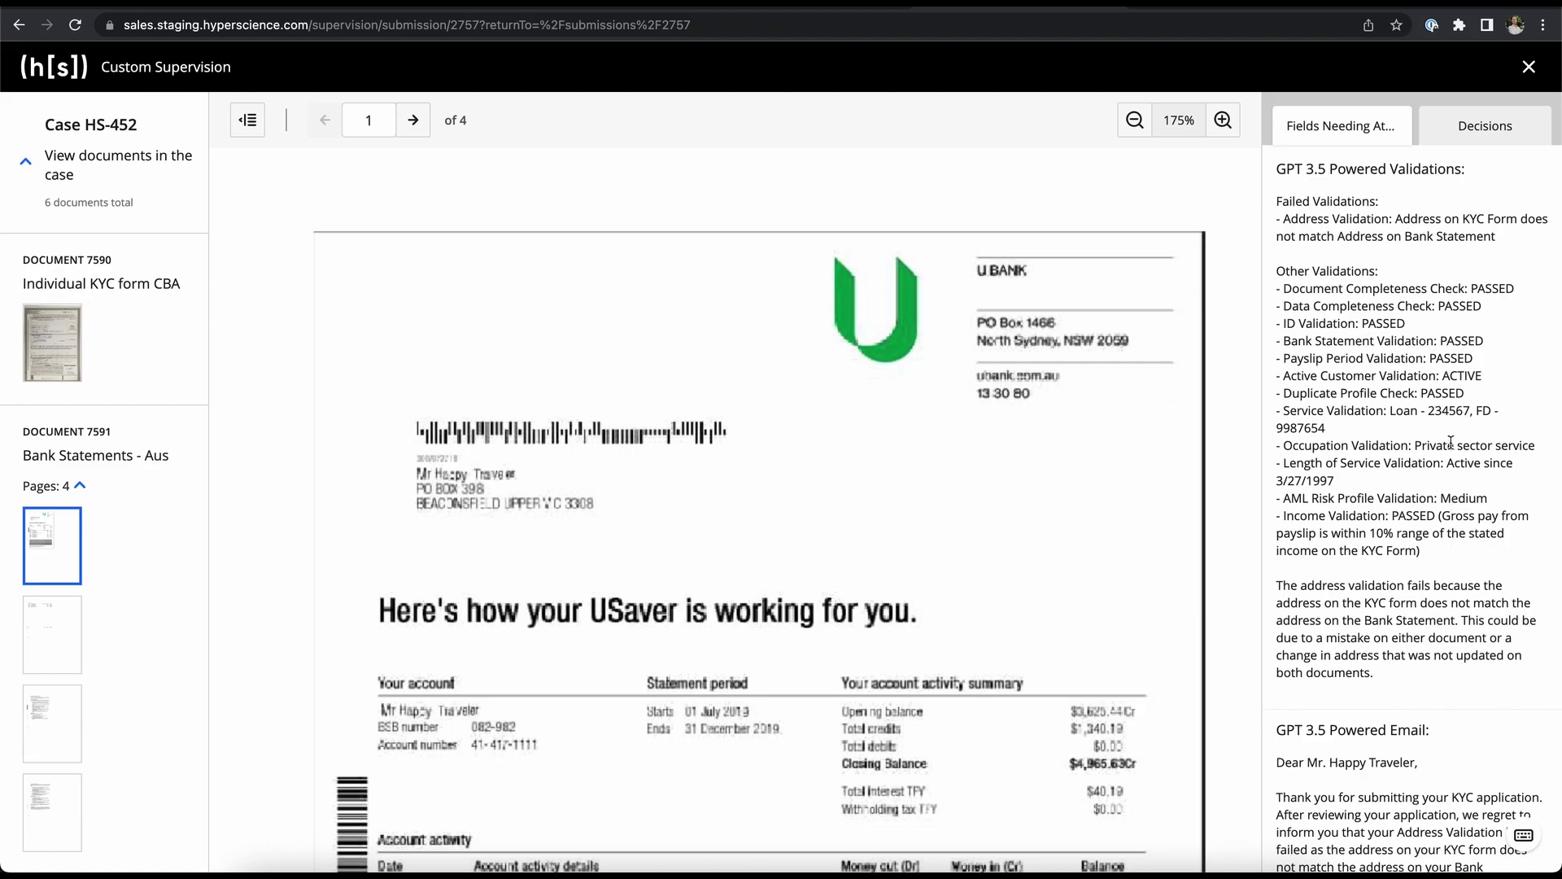
- On the Decisions tab, set Email Decision to Send Email and choose Reject Submission
left_click(1451, 142)
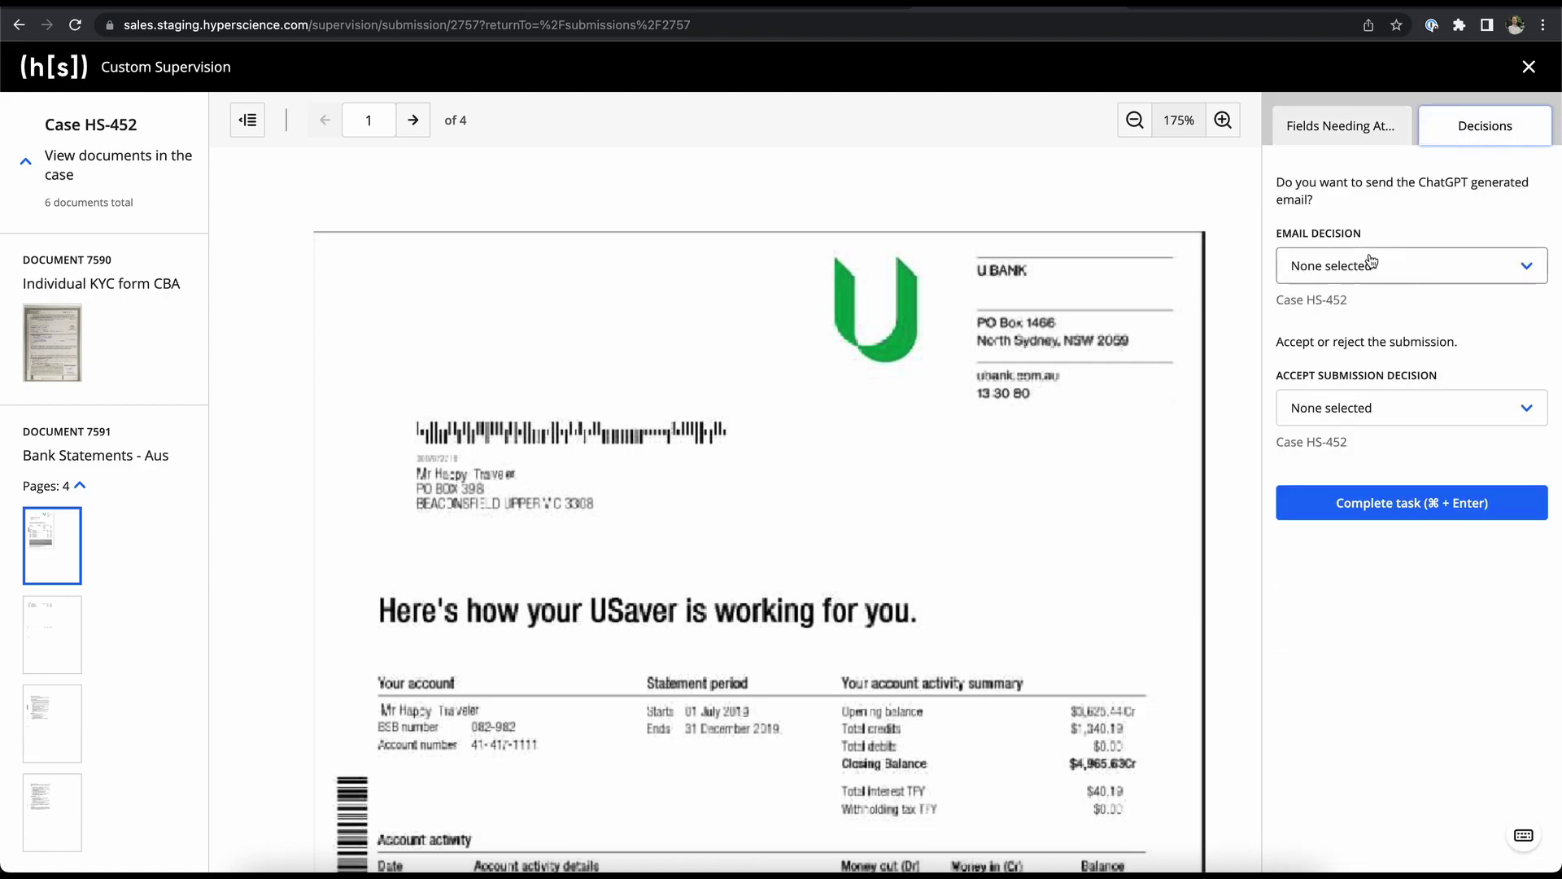
left_click(1374, 266)
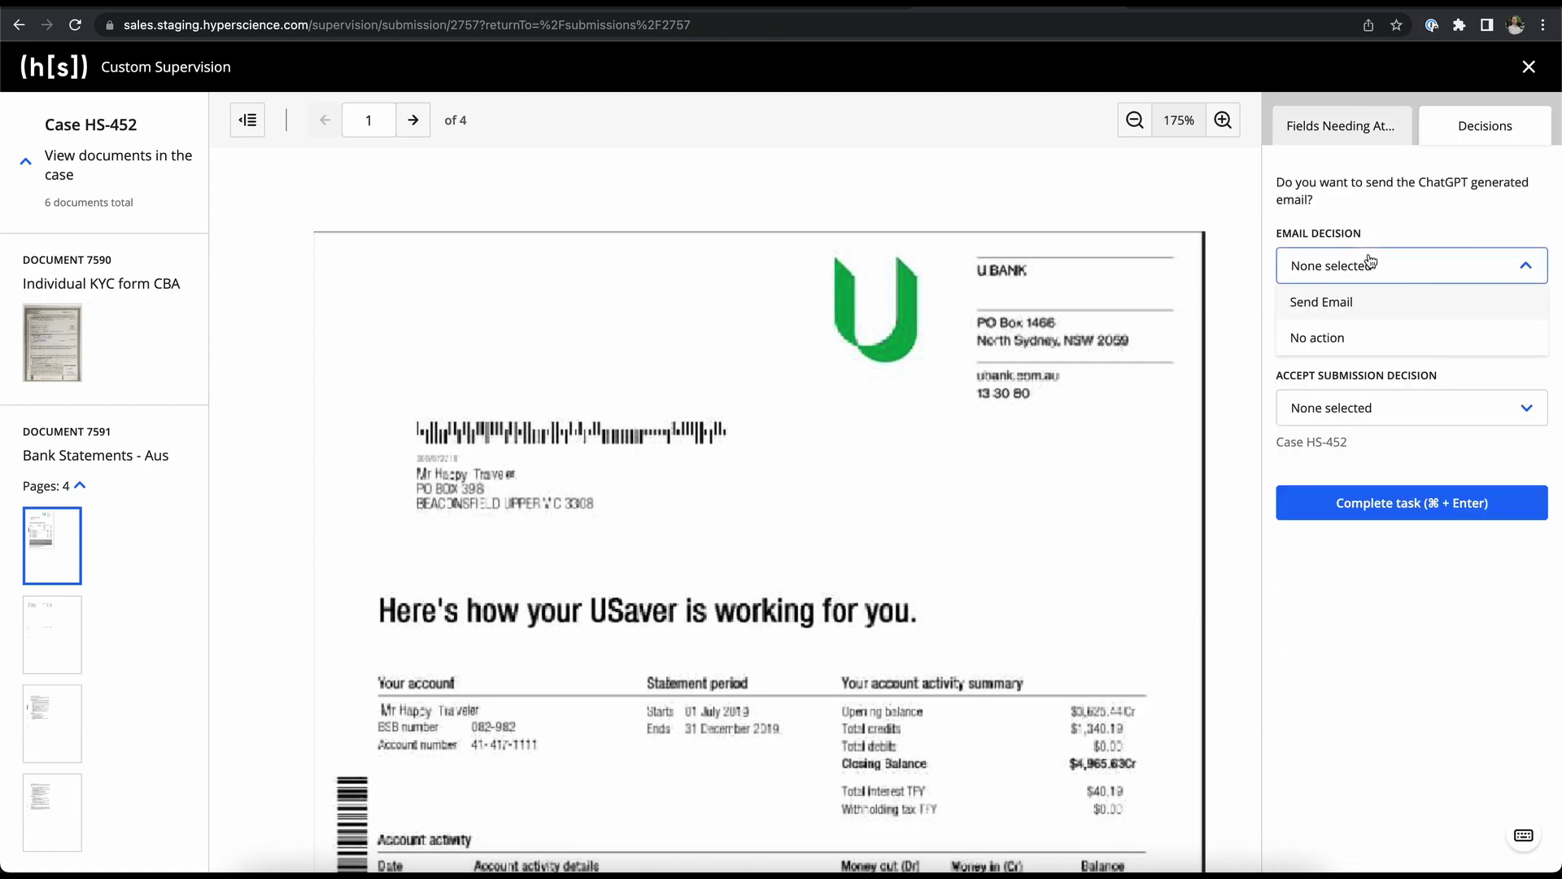
left_click(1315, 314)
left_click(1318, 410)
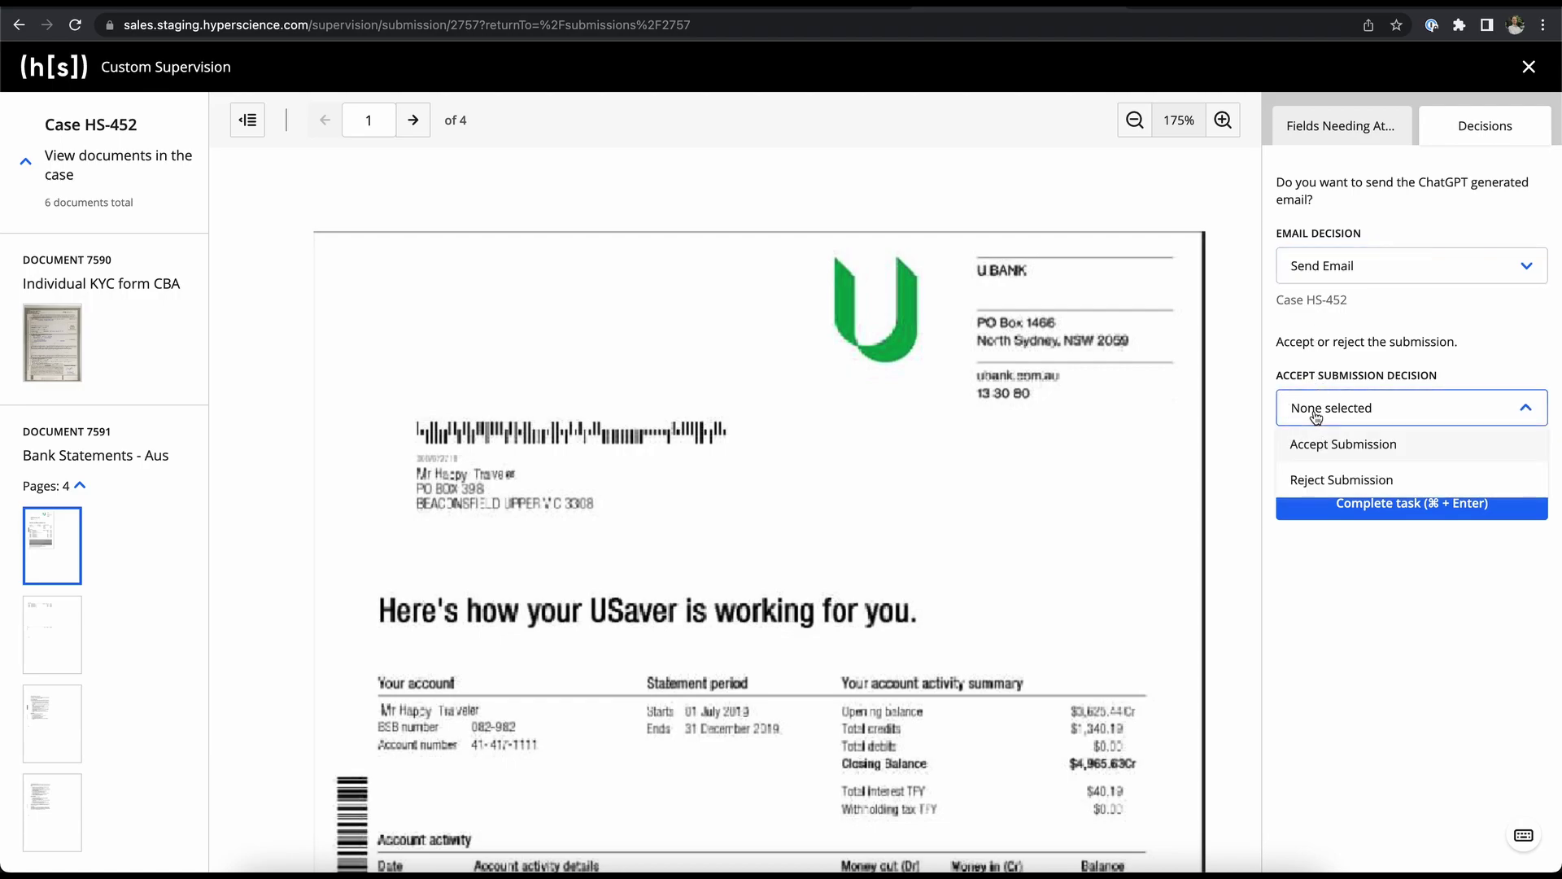
left_click(1309, 476)
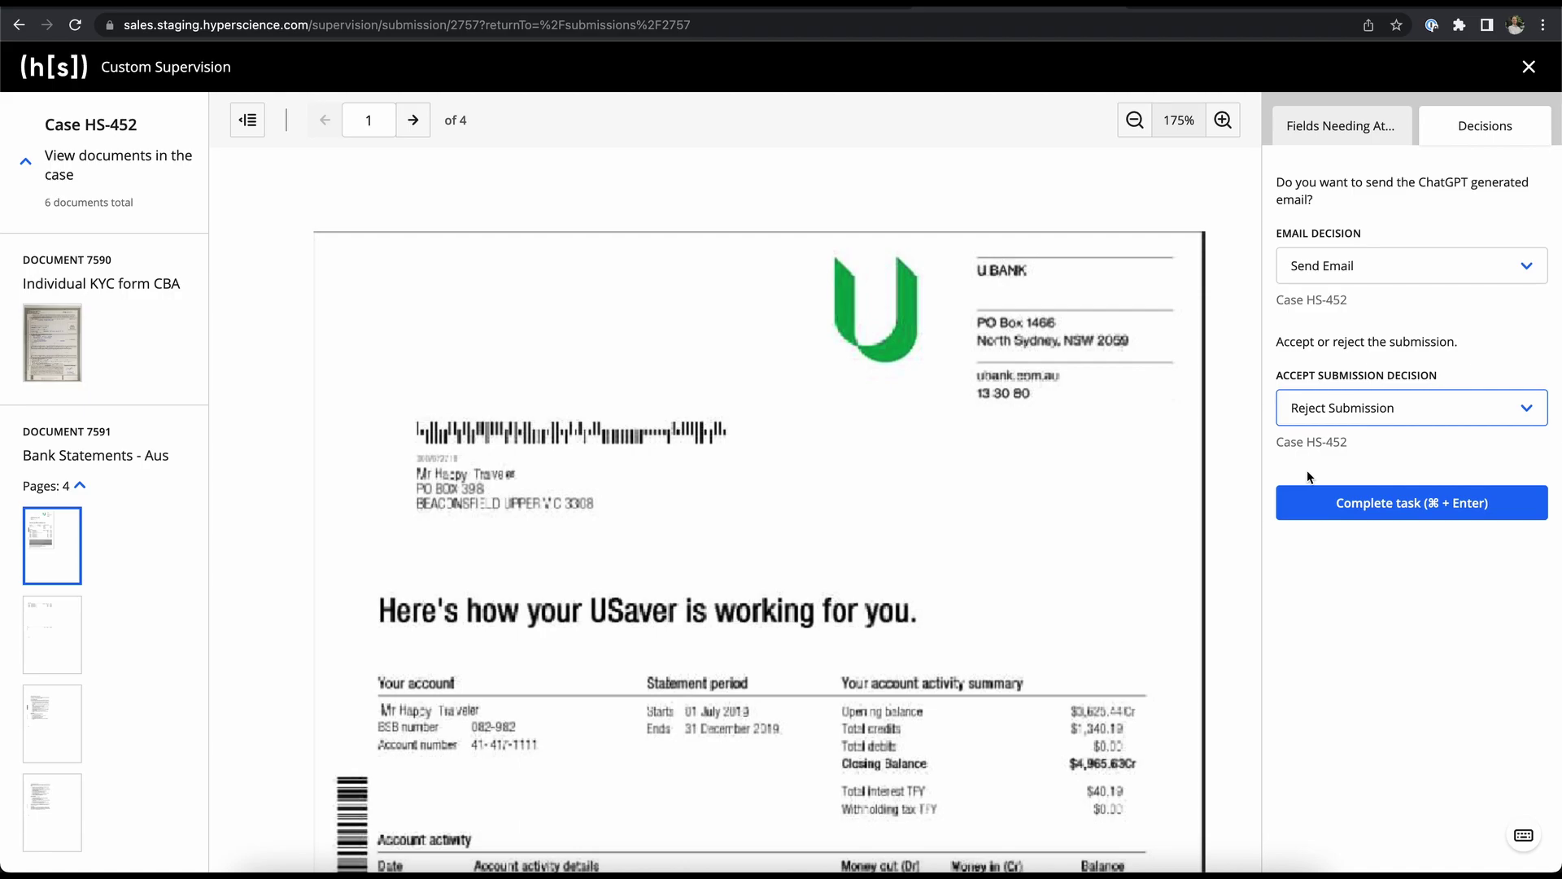
- Import SECOND_RULES.csv as the new Rules Engine file version, then save and deploy the flow
left_click(434, 7)
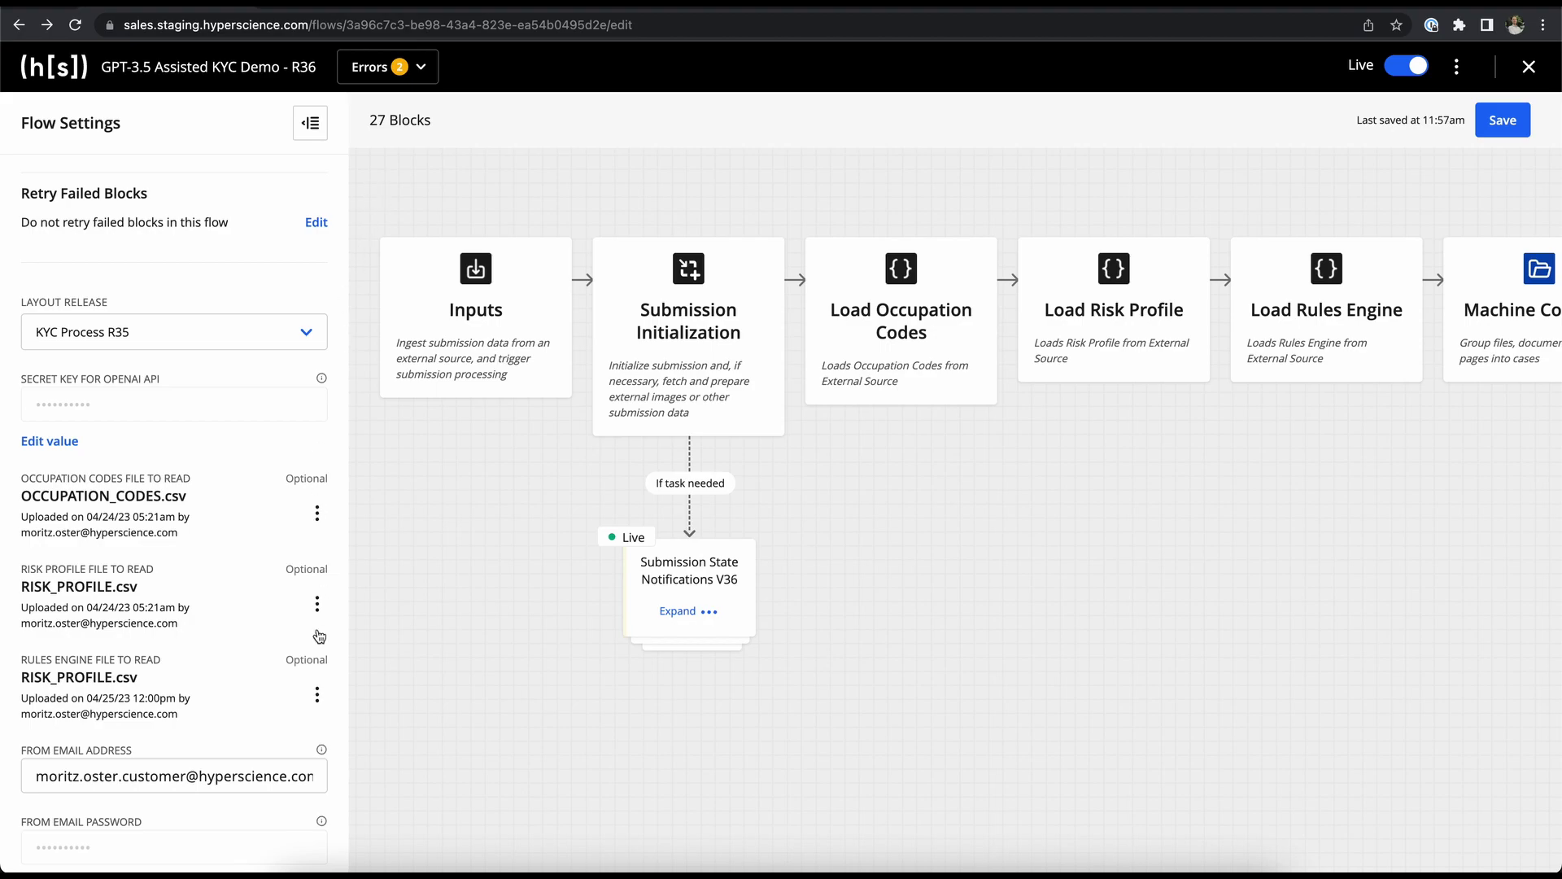
left_click(318, 701)
left_click(285, 768)
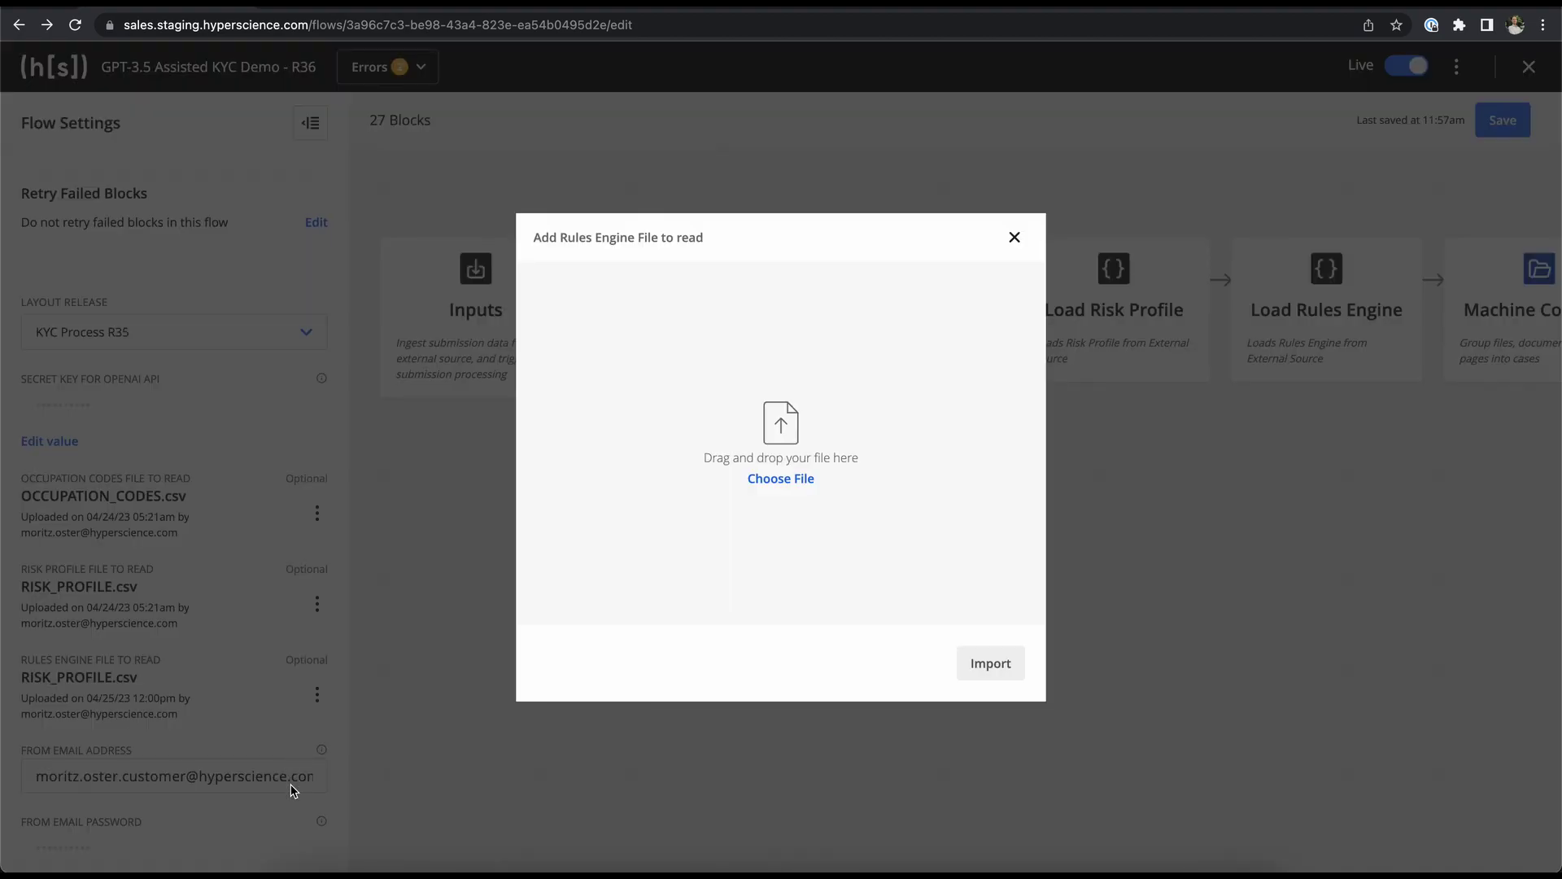
left_click(301, 863)
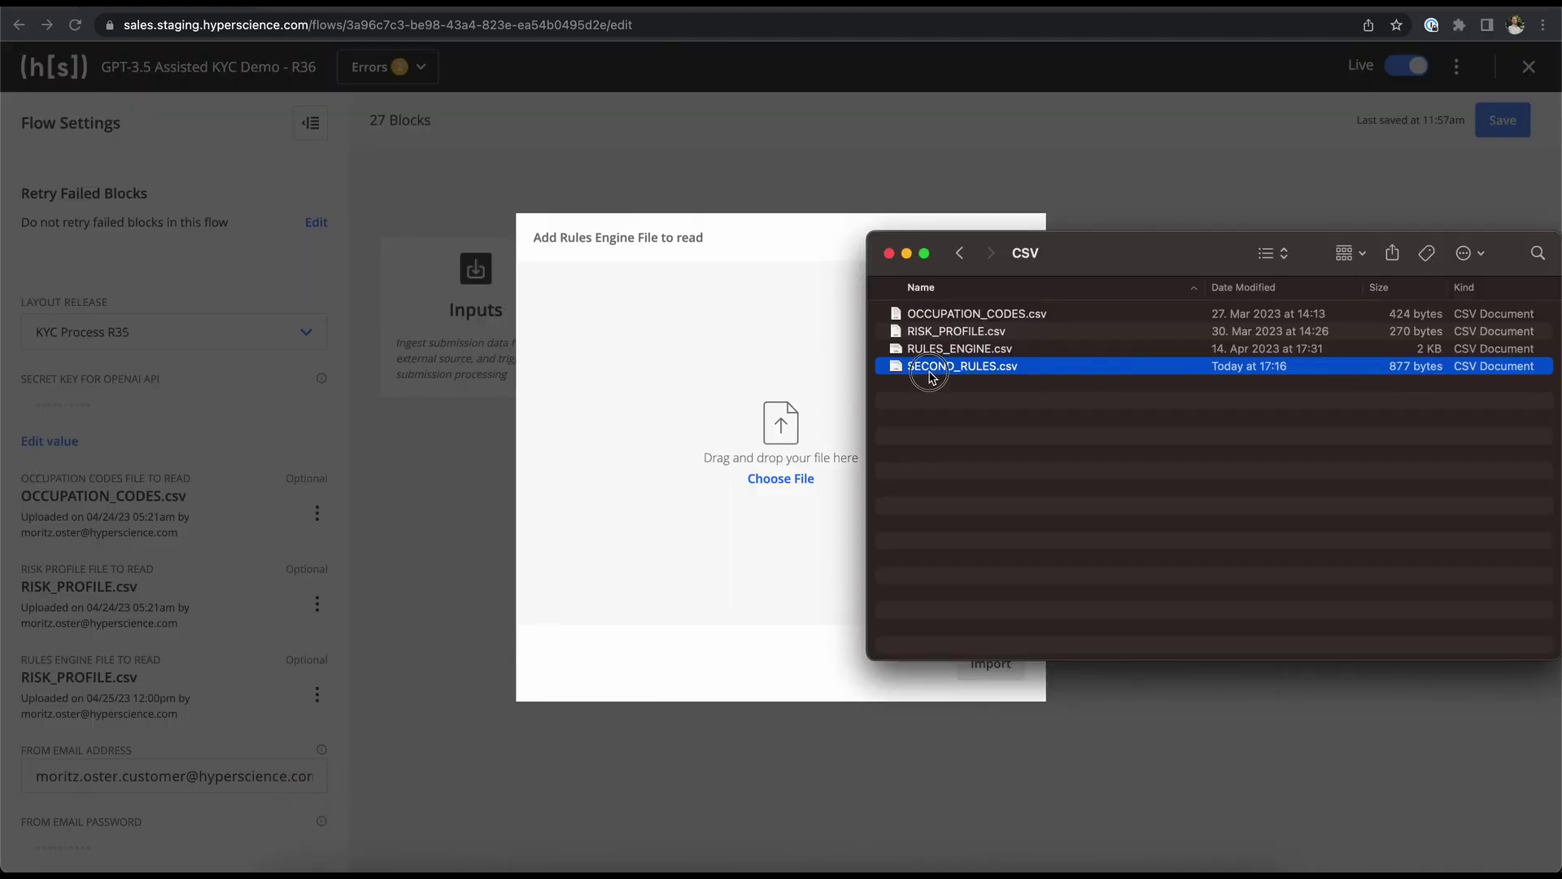
left_click_drag(928, 370, 751, 383)
left_click(977, 658)
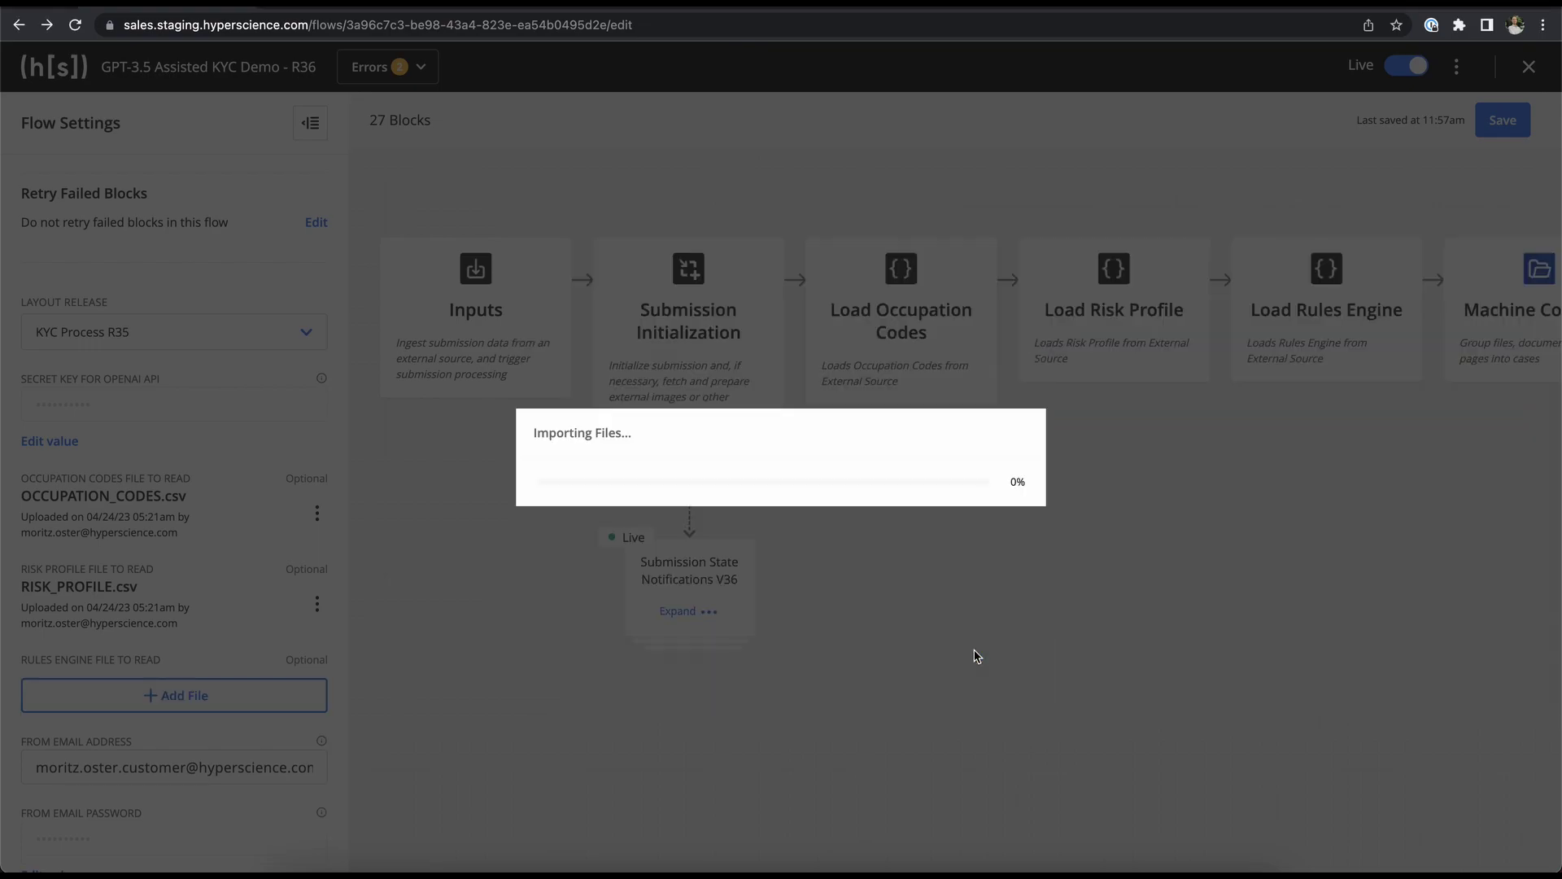
left_click(1504, 119)
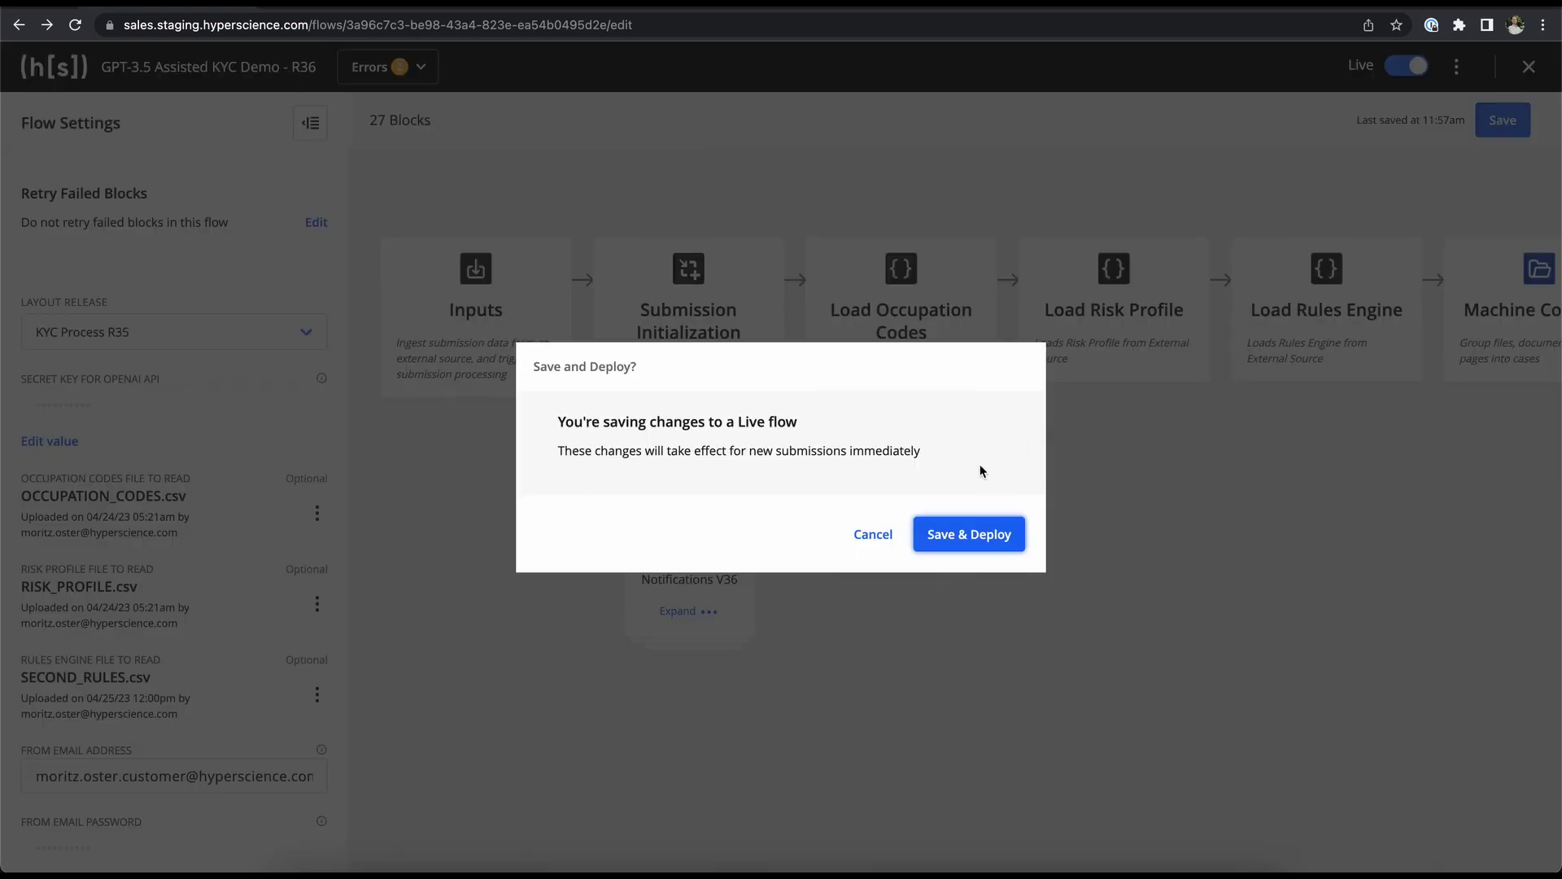
left_click(936, 531)
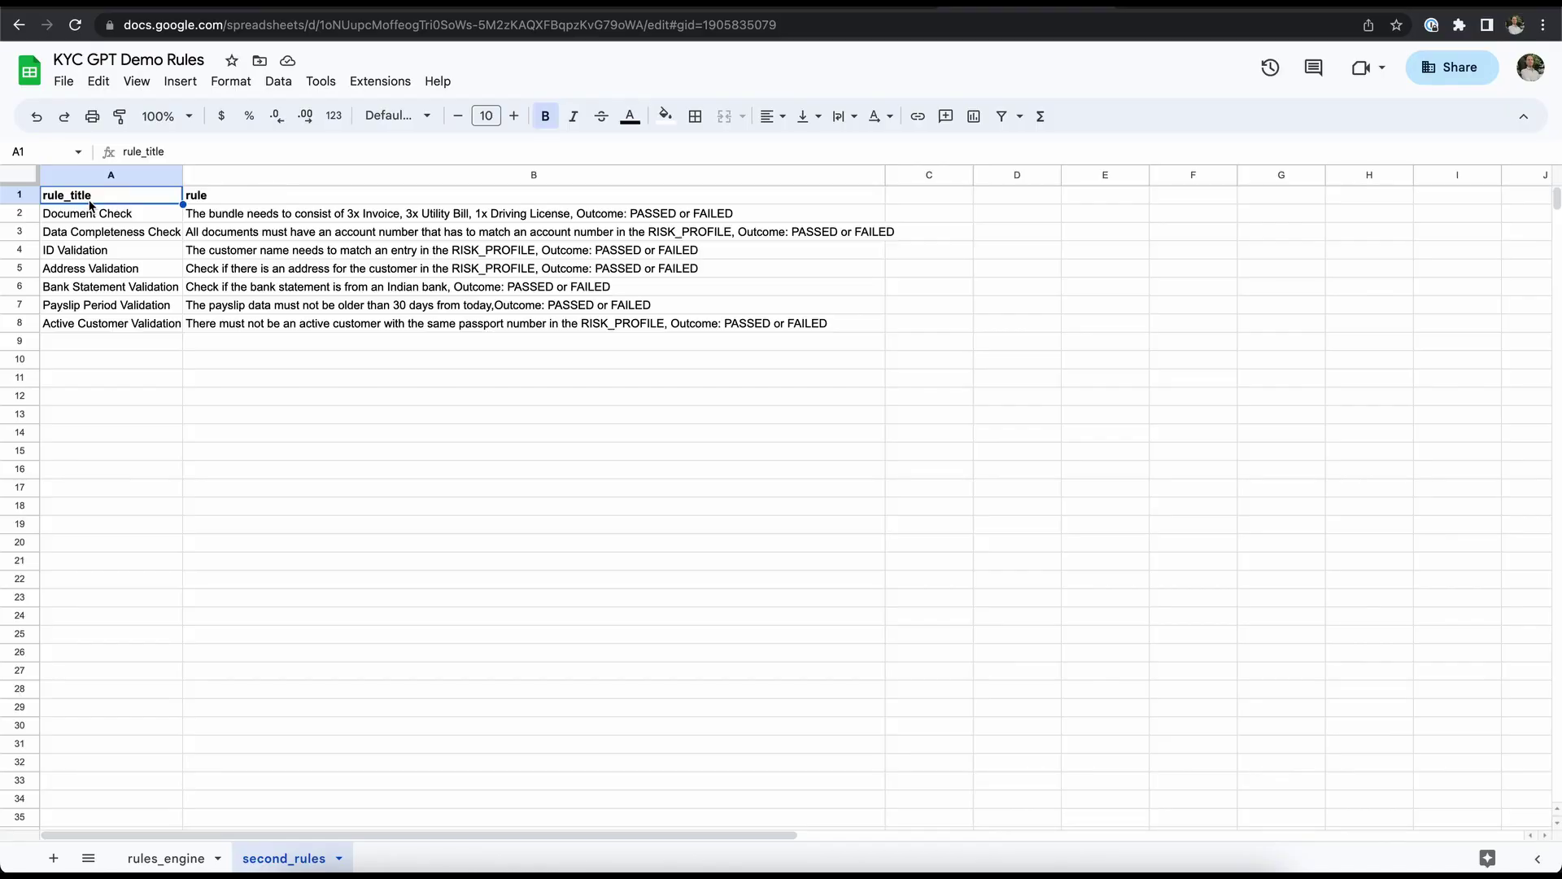
left_click_drag(89, 215, 89, 330)
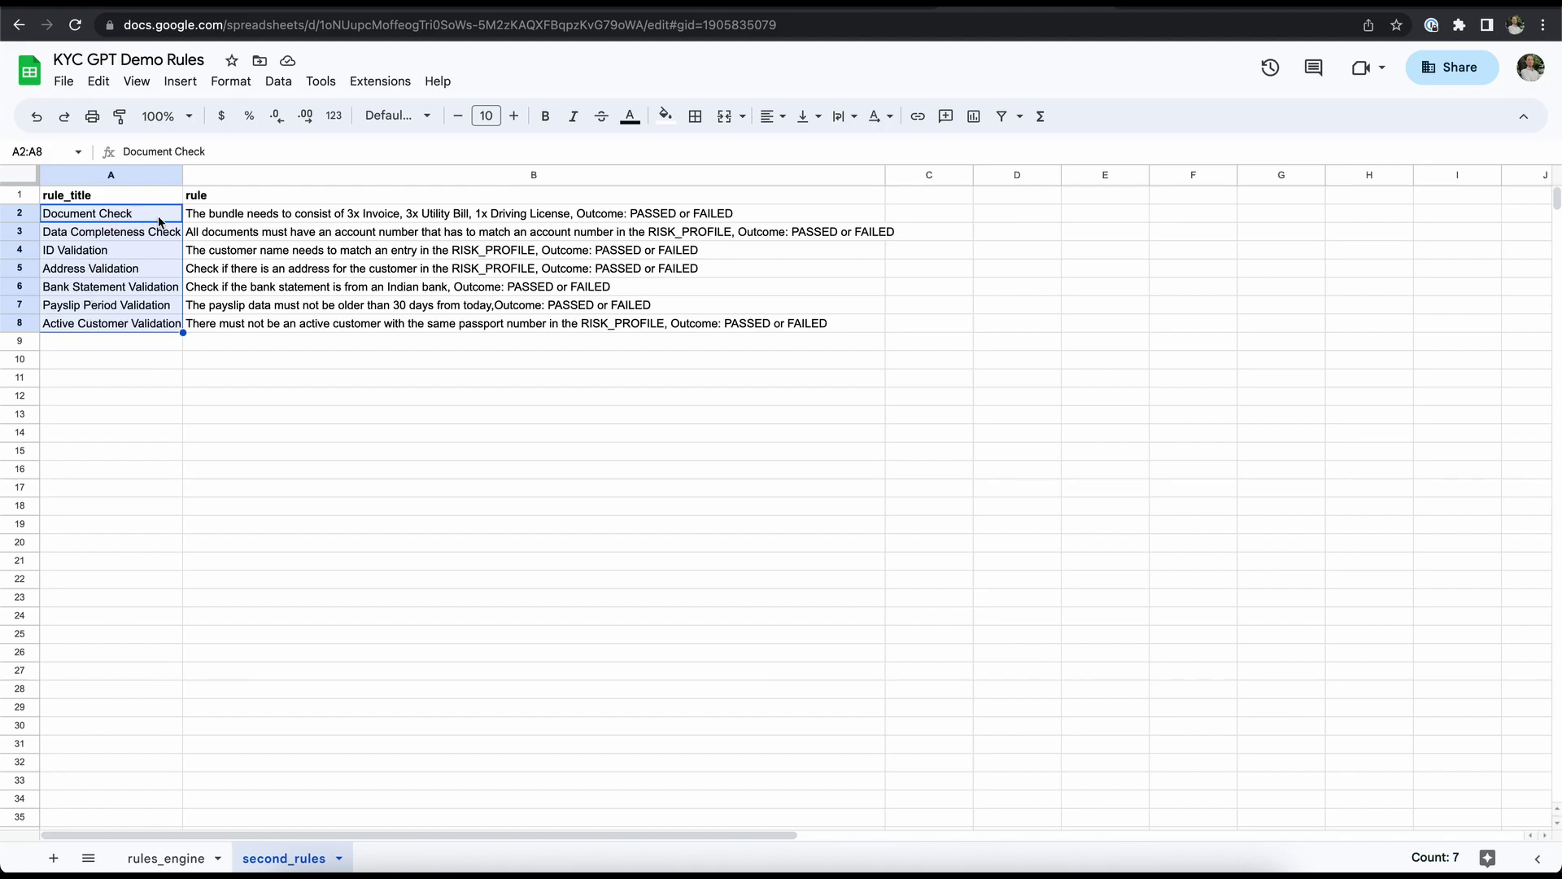
left_click(194, 221)
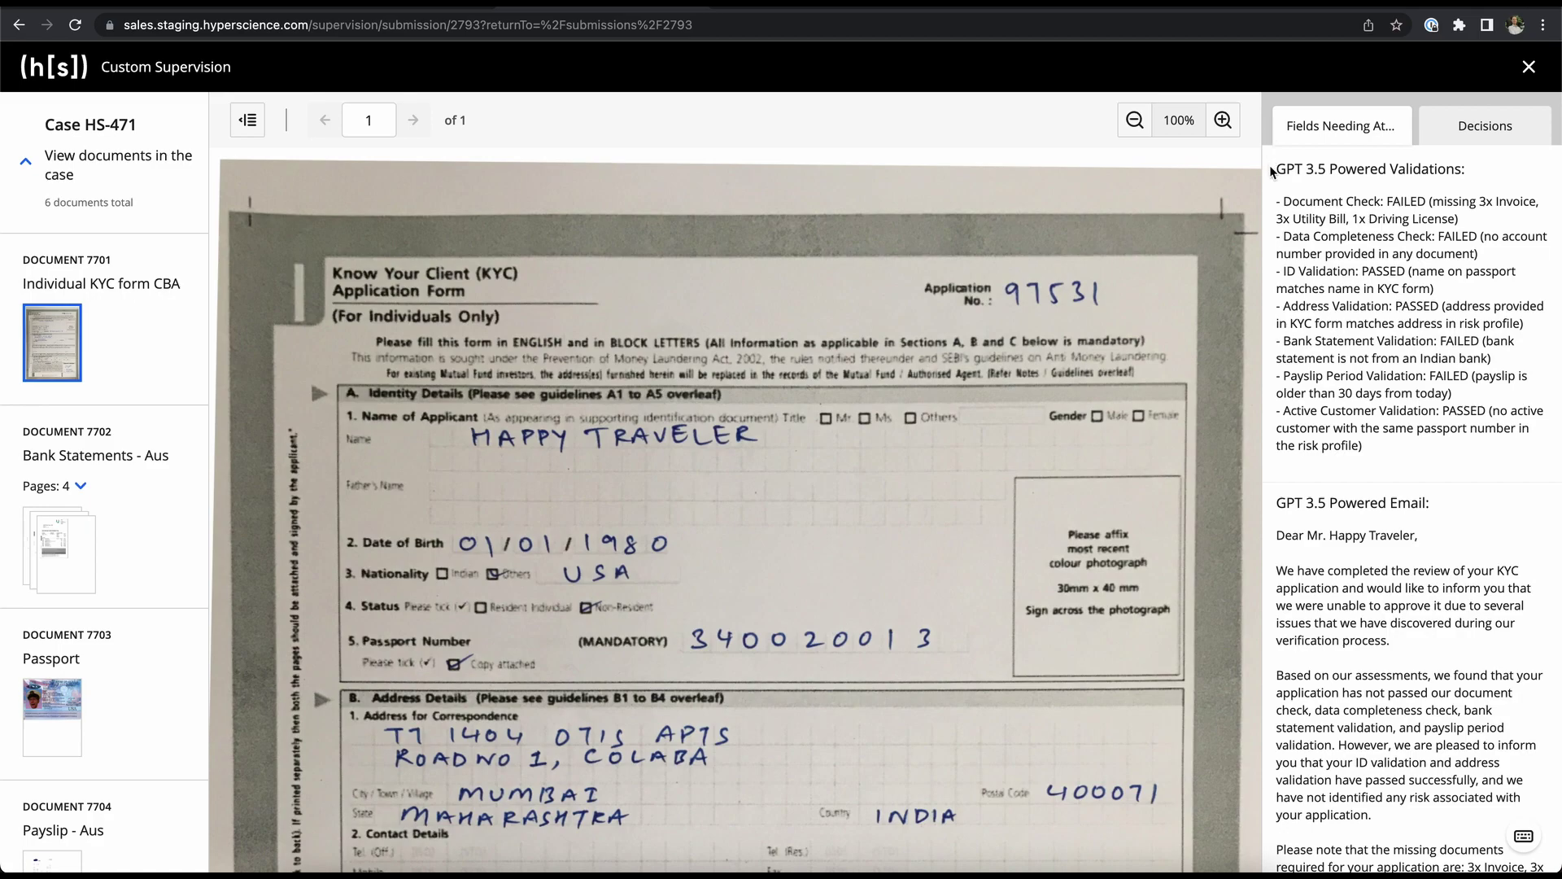
left_click_drag(1274, 169, 1471, 169)
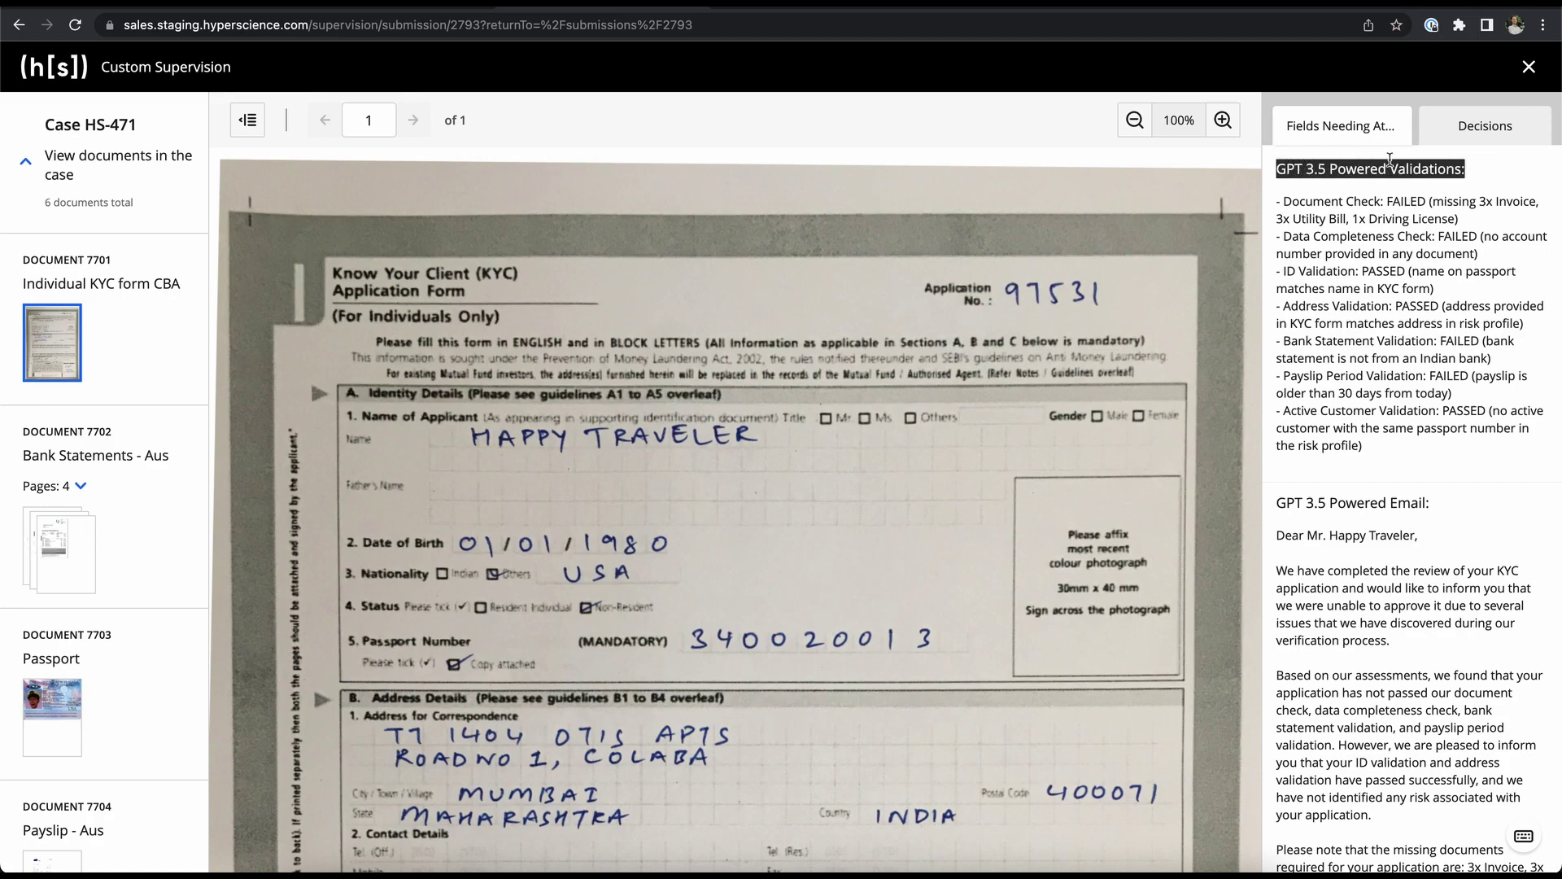
left_click(1280, 198)
left_click_drag(1281, 198, 1412, 198)
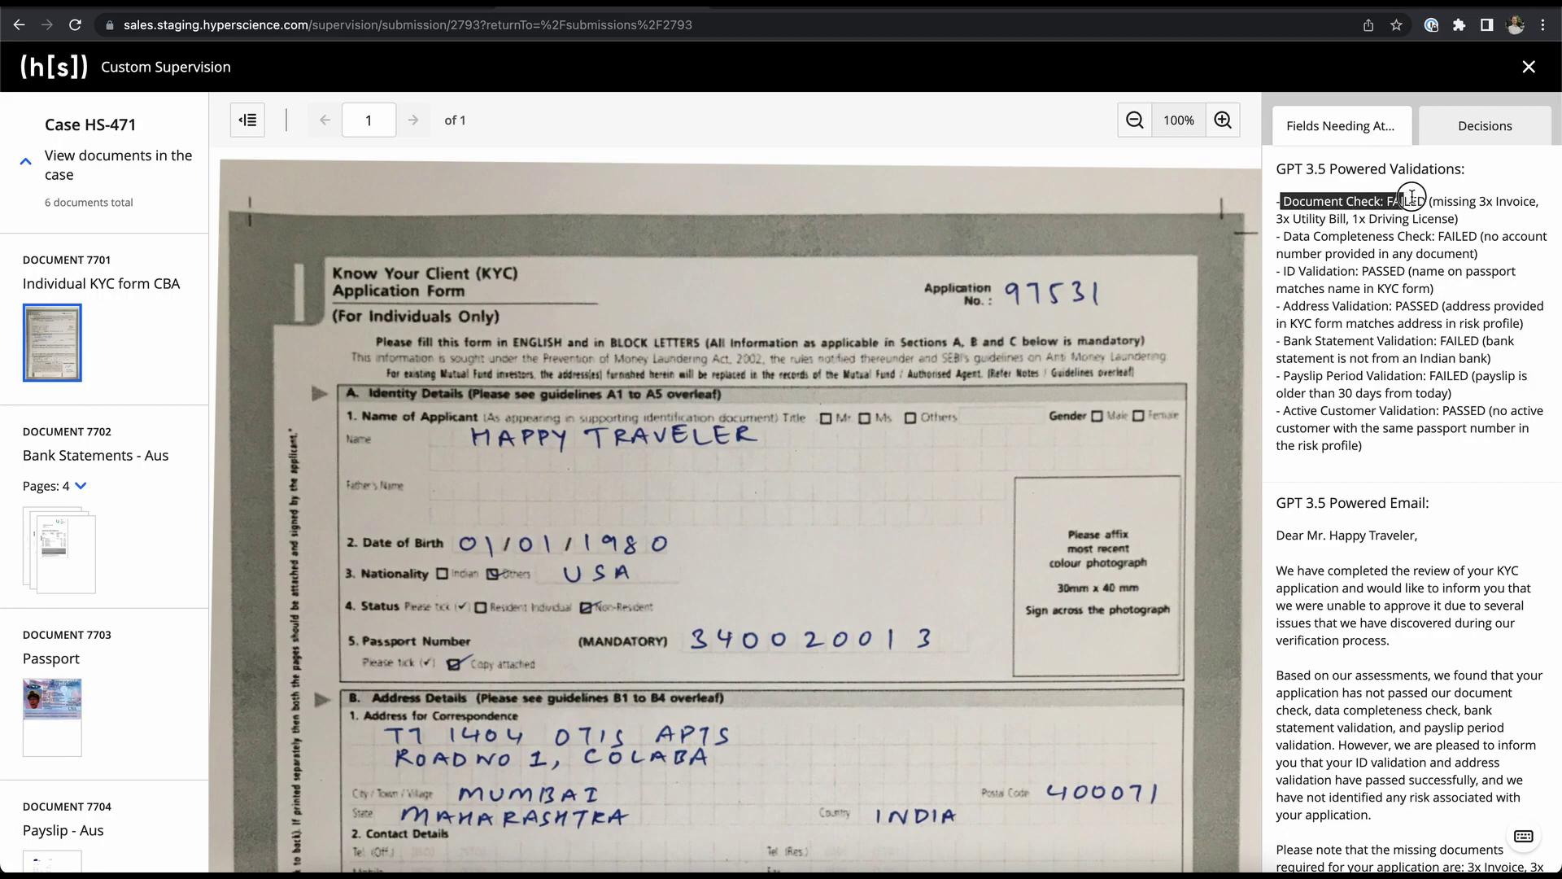
left_click(1413, 198)
left_click_drag(1287, 236, 1457, 218)
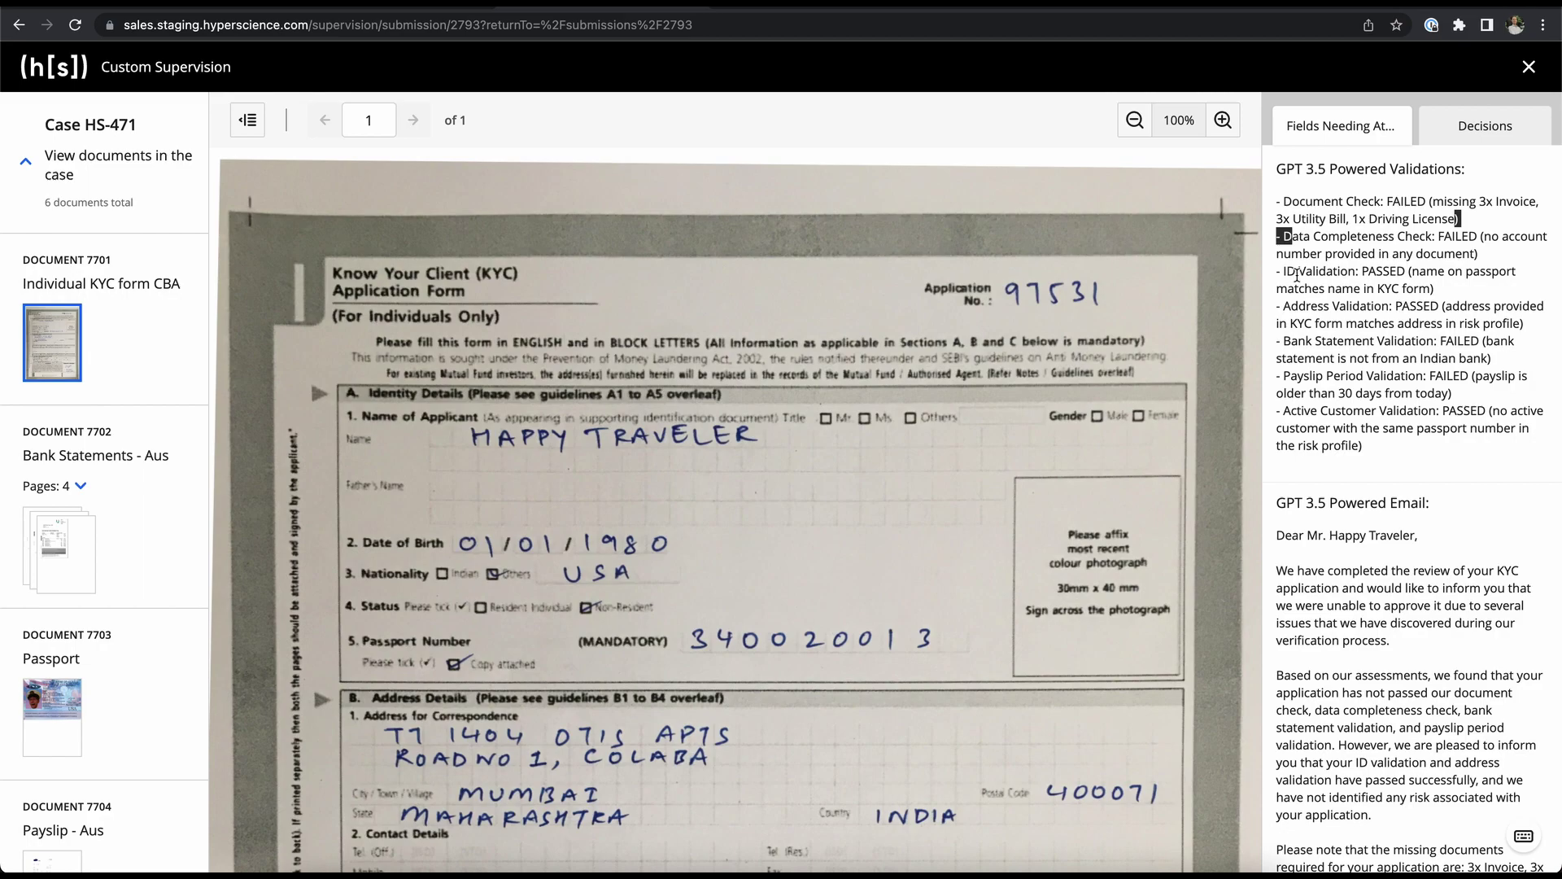
left_click_drag(1298, 274, 1383, 274)
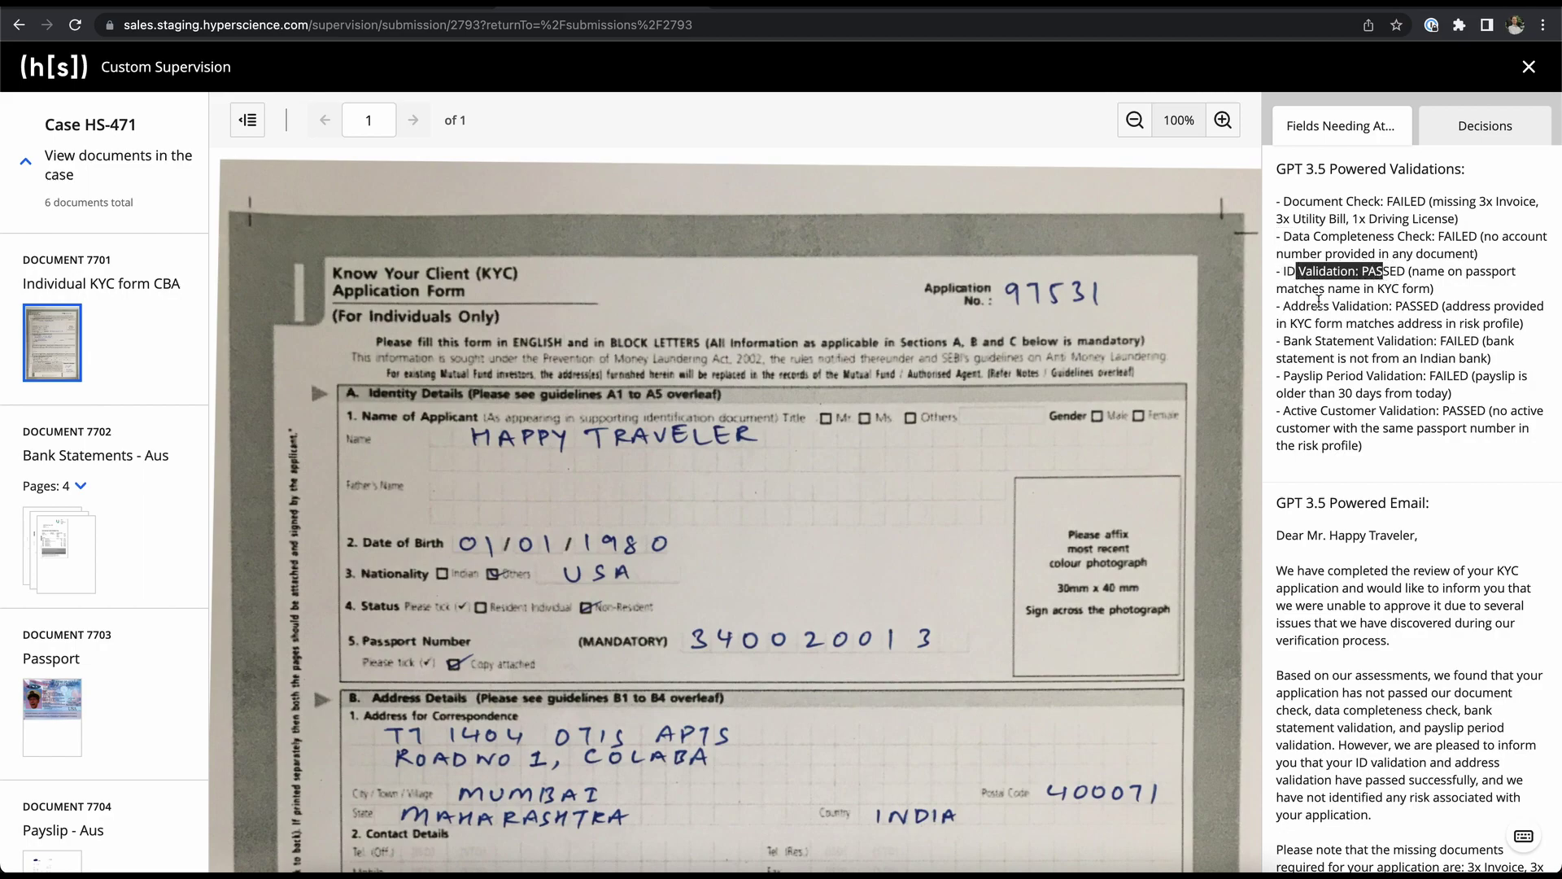
left_click_drag(1306, 306, 1425, 303)
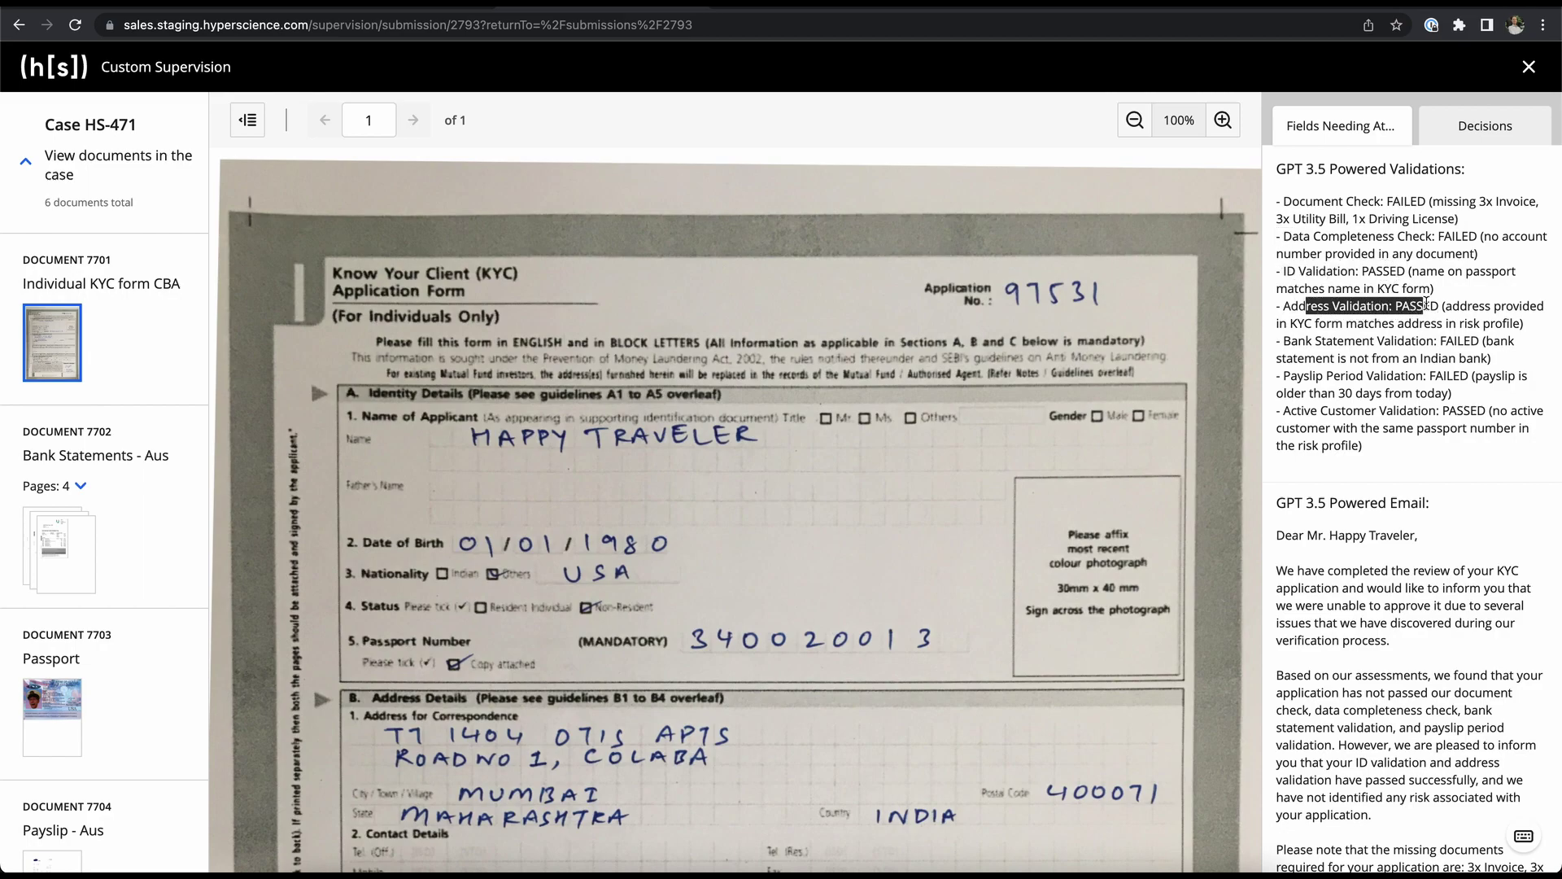
scroll(1355, 574, "down", 3)
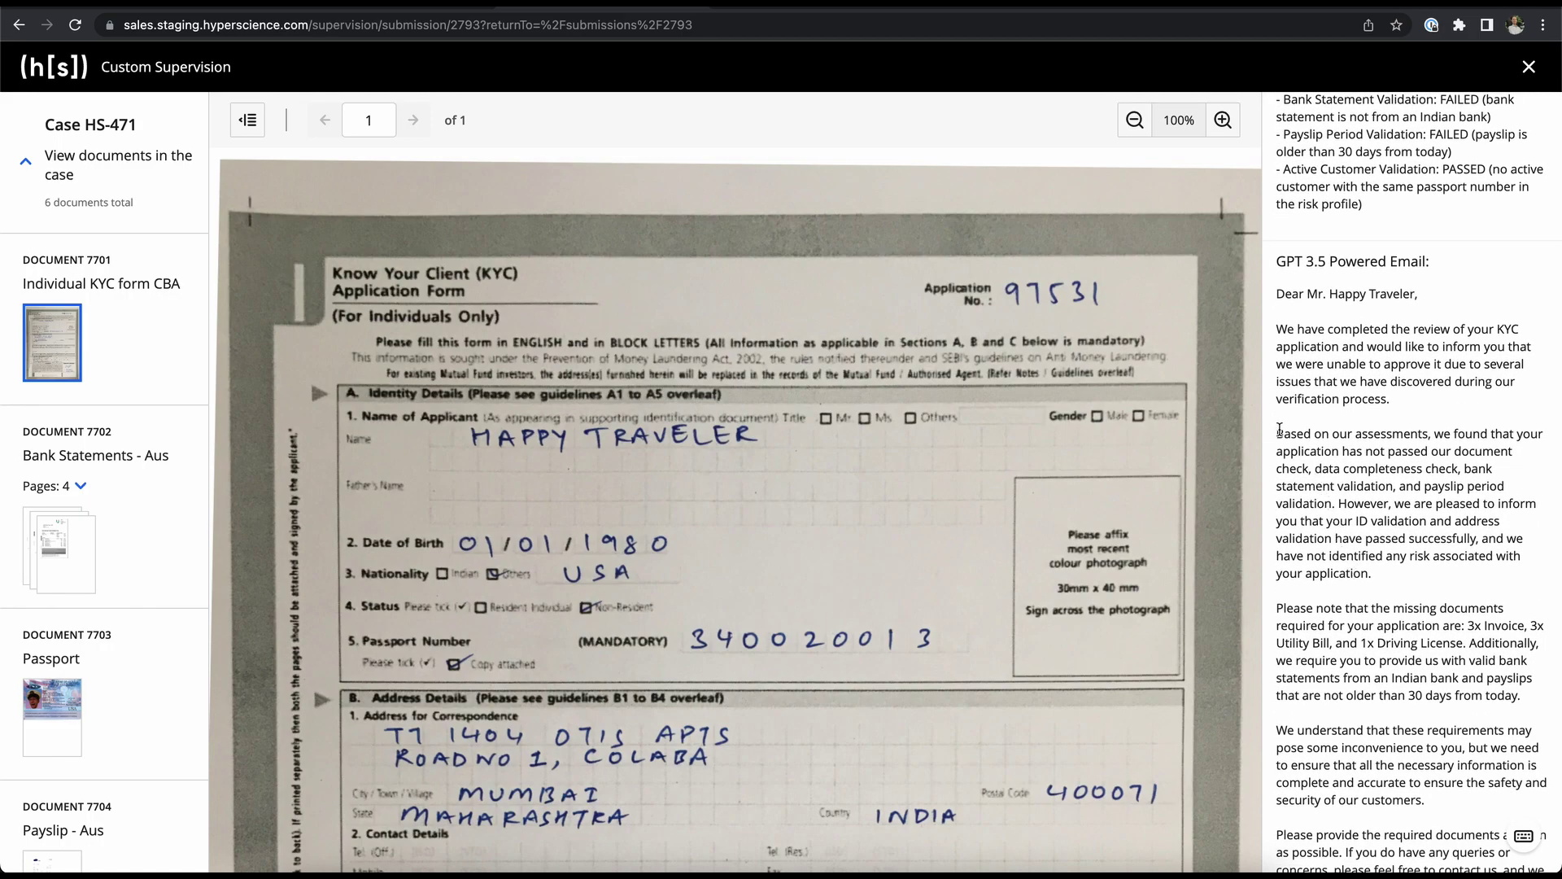
left_click_drag(1280, 429, 1372, 592)
left_click(1372, 592)
left_click_drag(1308, 623, 1537, 625)
scroll(1319, 716, "down", 1)
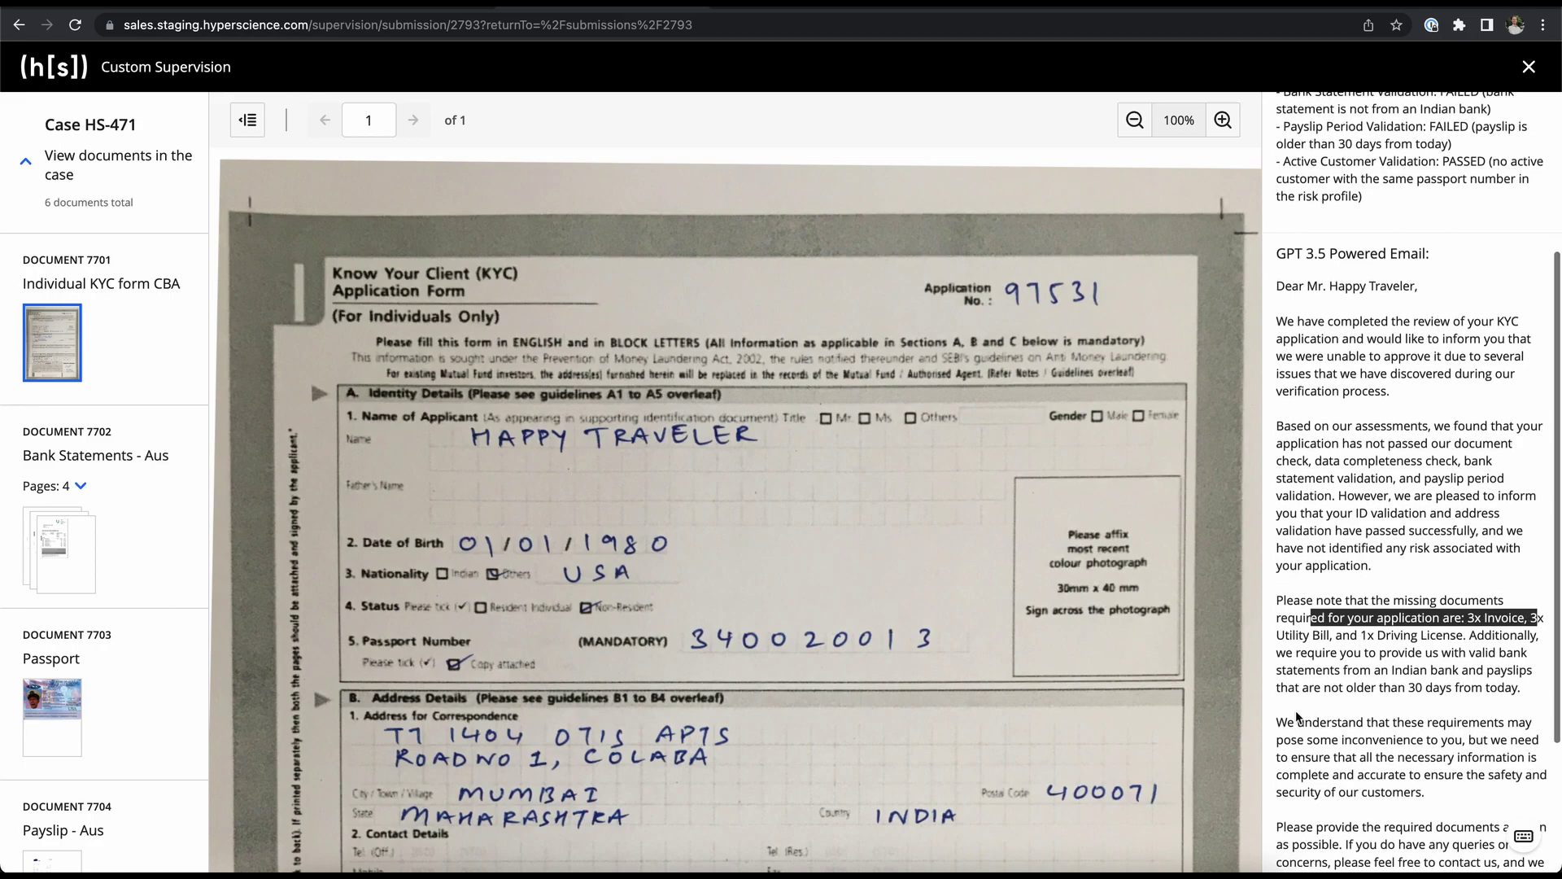
scroll(1280, 707, "down", 4)
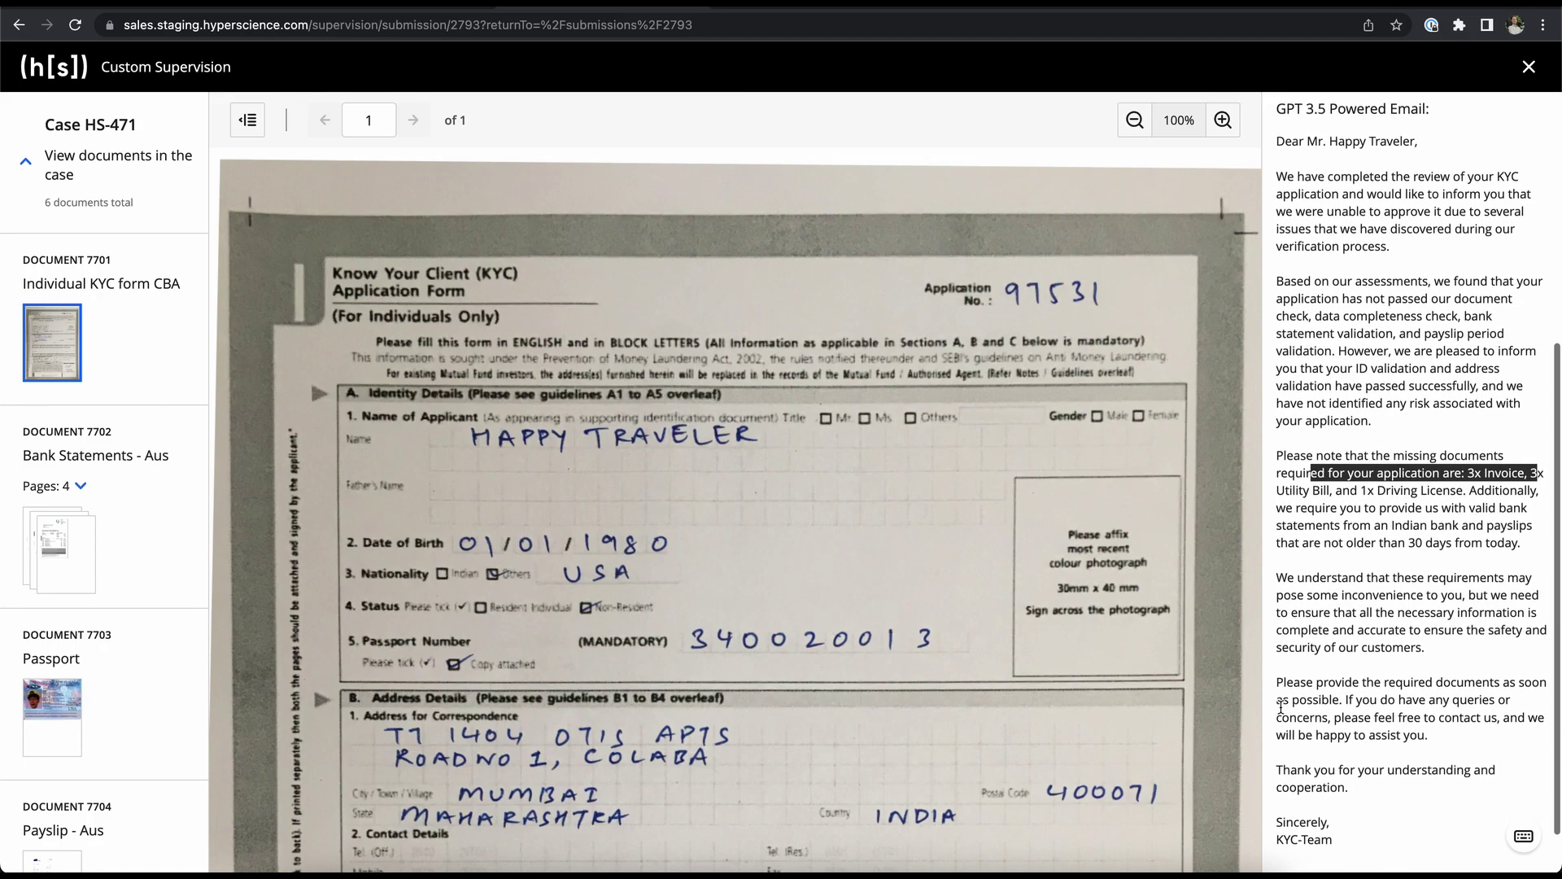
scroll(1373, 531, "up", 10)
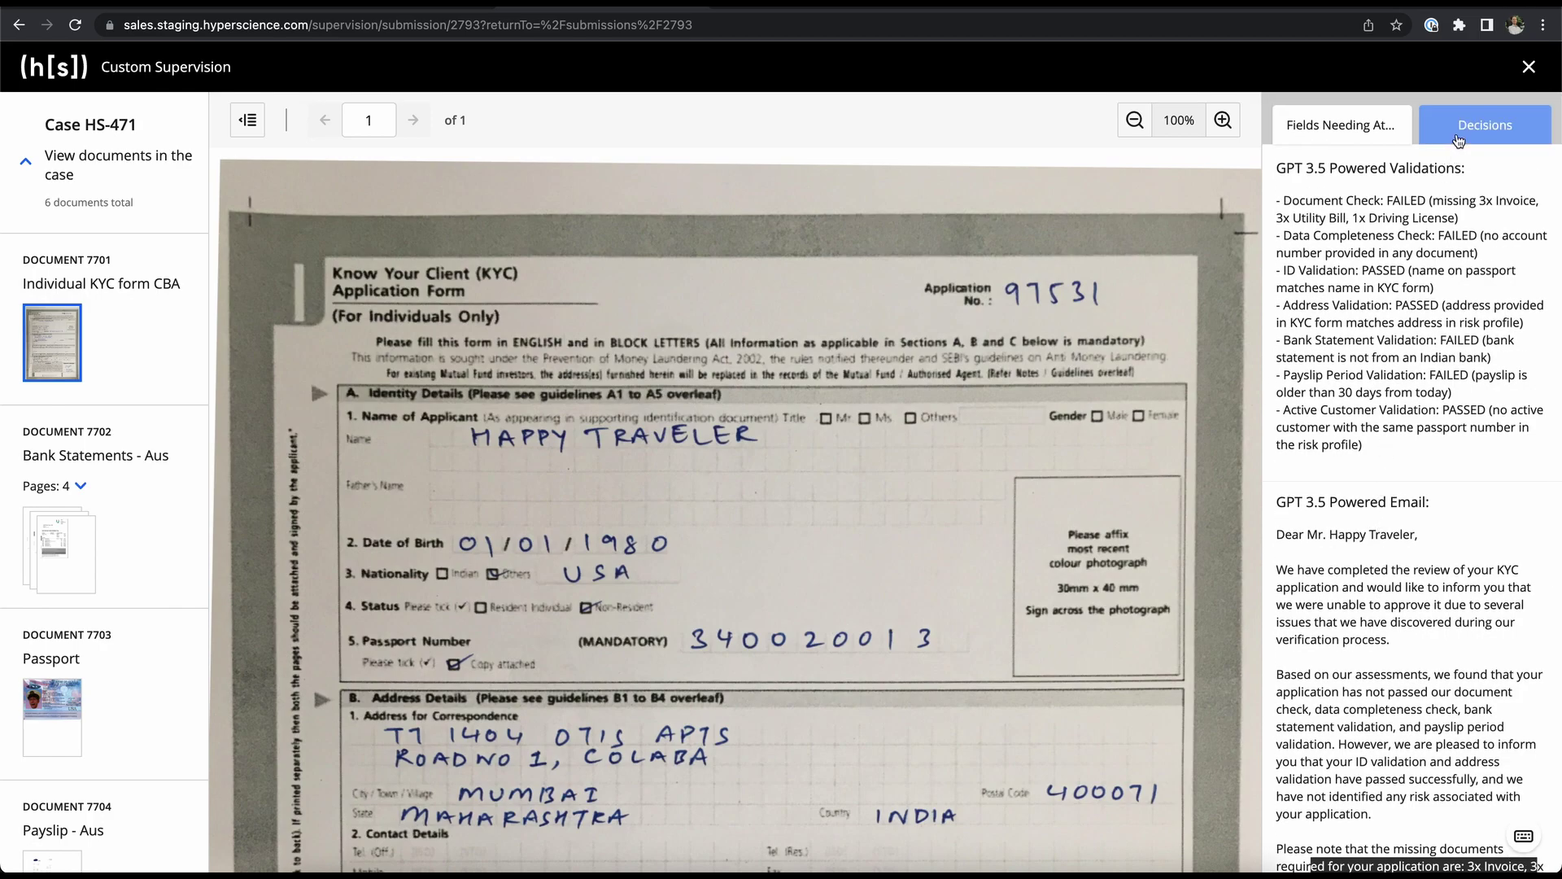
- Set HS-471's decisions to Send Email and Reject Submission, then complete the task
left_click(1472, 126)
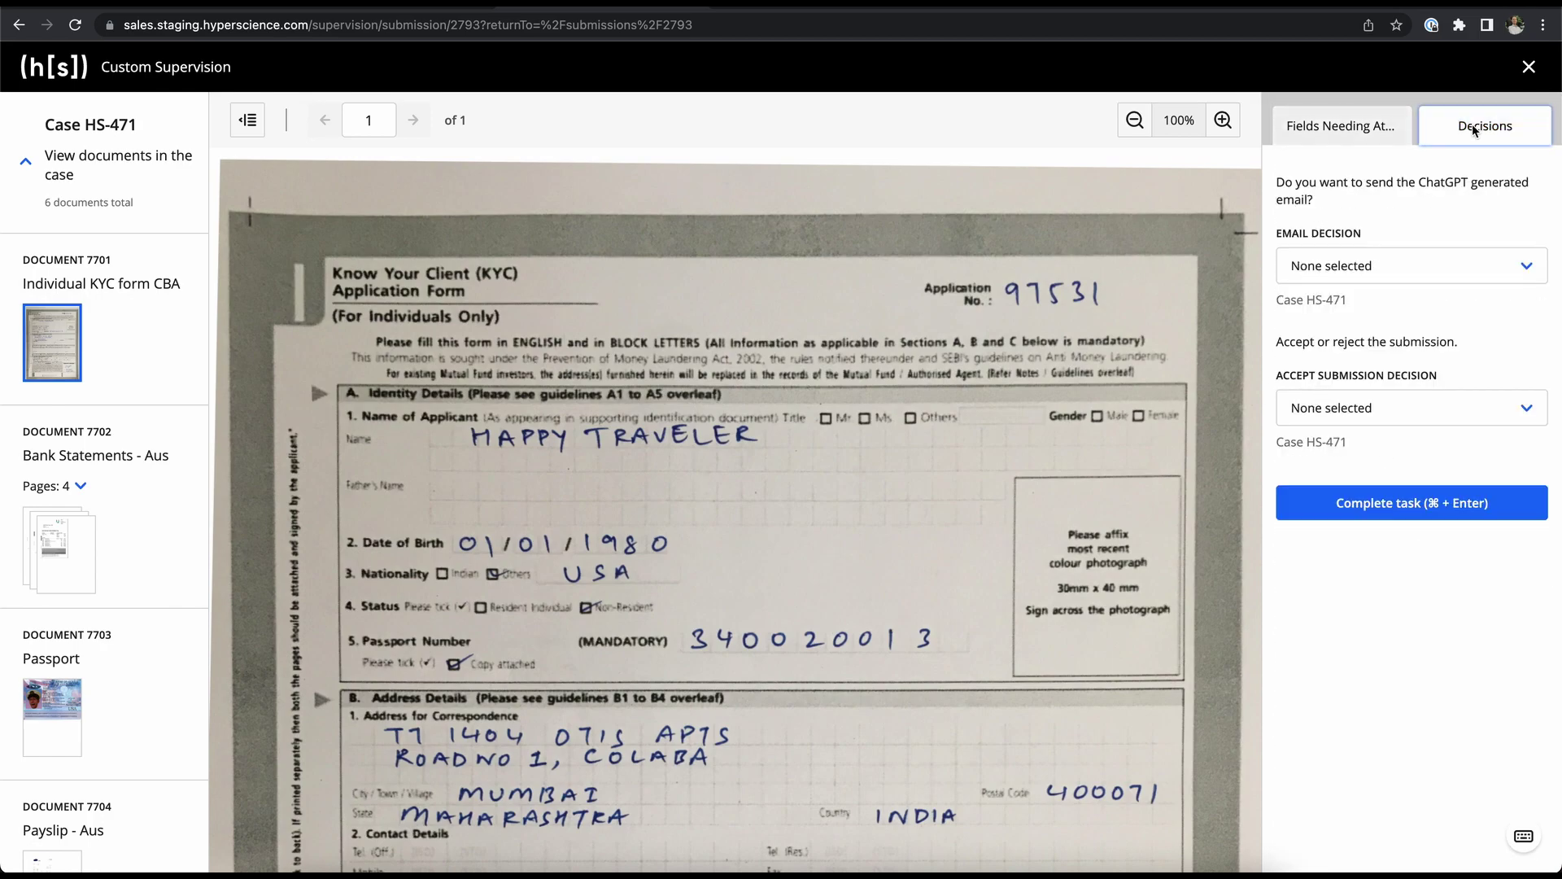
left_click(1396, 264)
left_click(1378, 298)
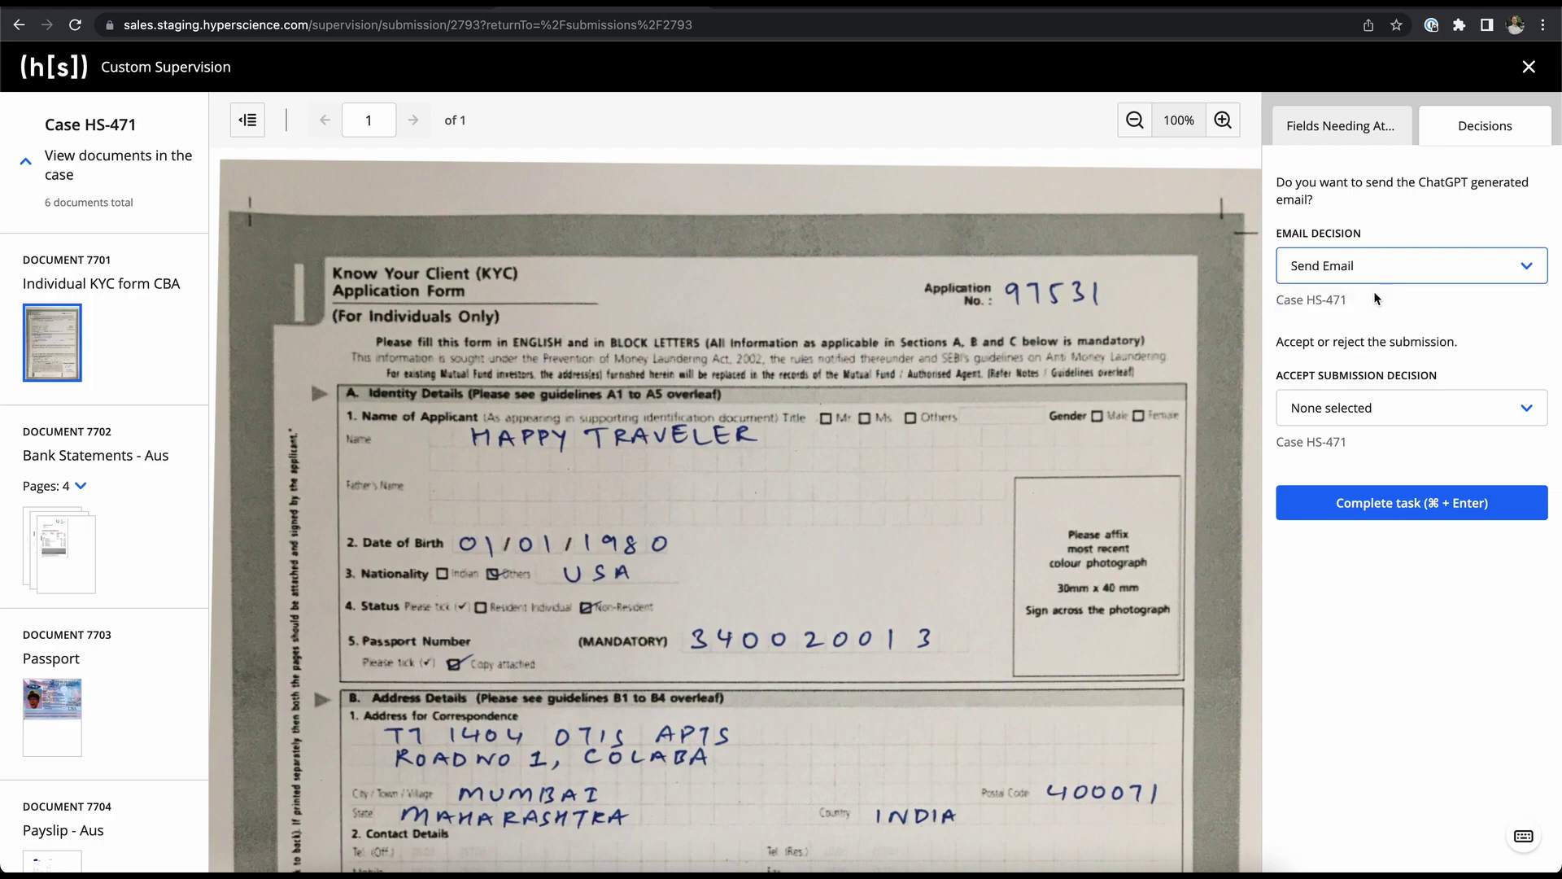
left_click(1357, 401)
left_click(1343, 476)
left_click(1351, 504)
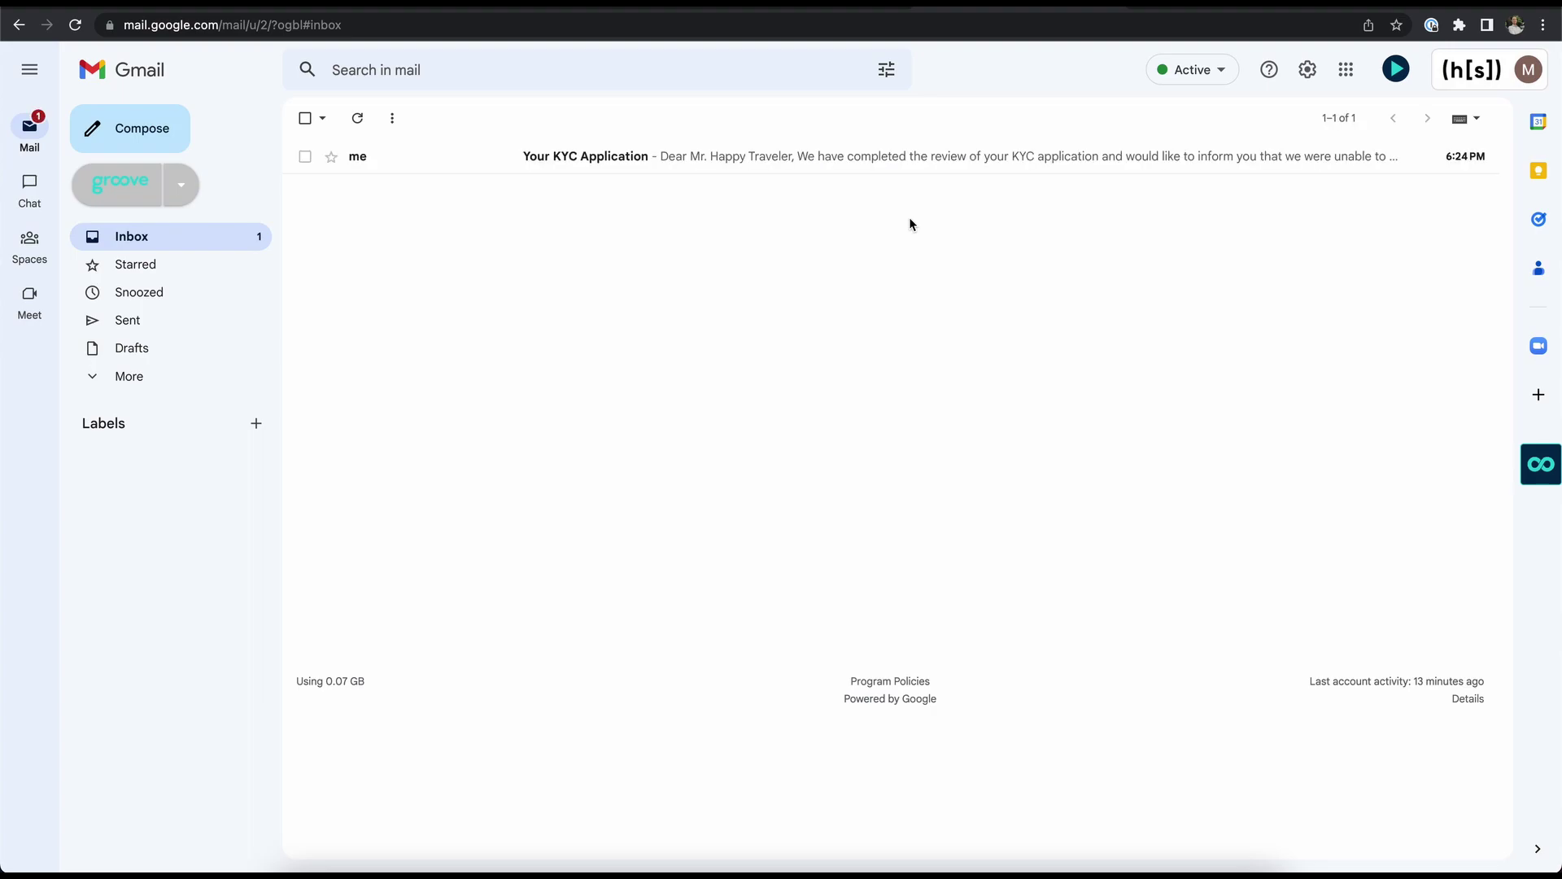
- Open the "Your KYC Application" message in the Gmail inbox
left_click(612, 154)
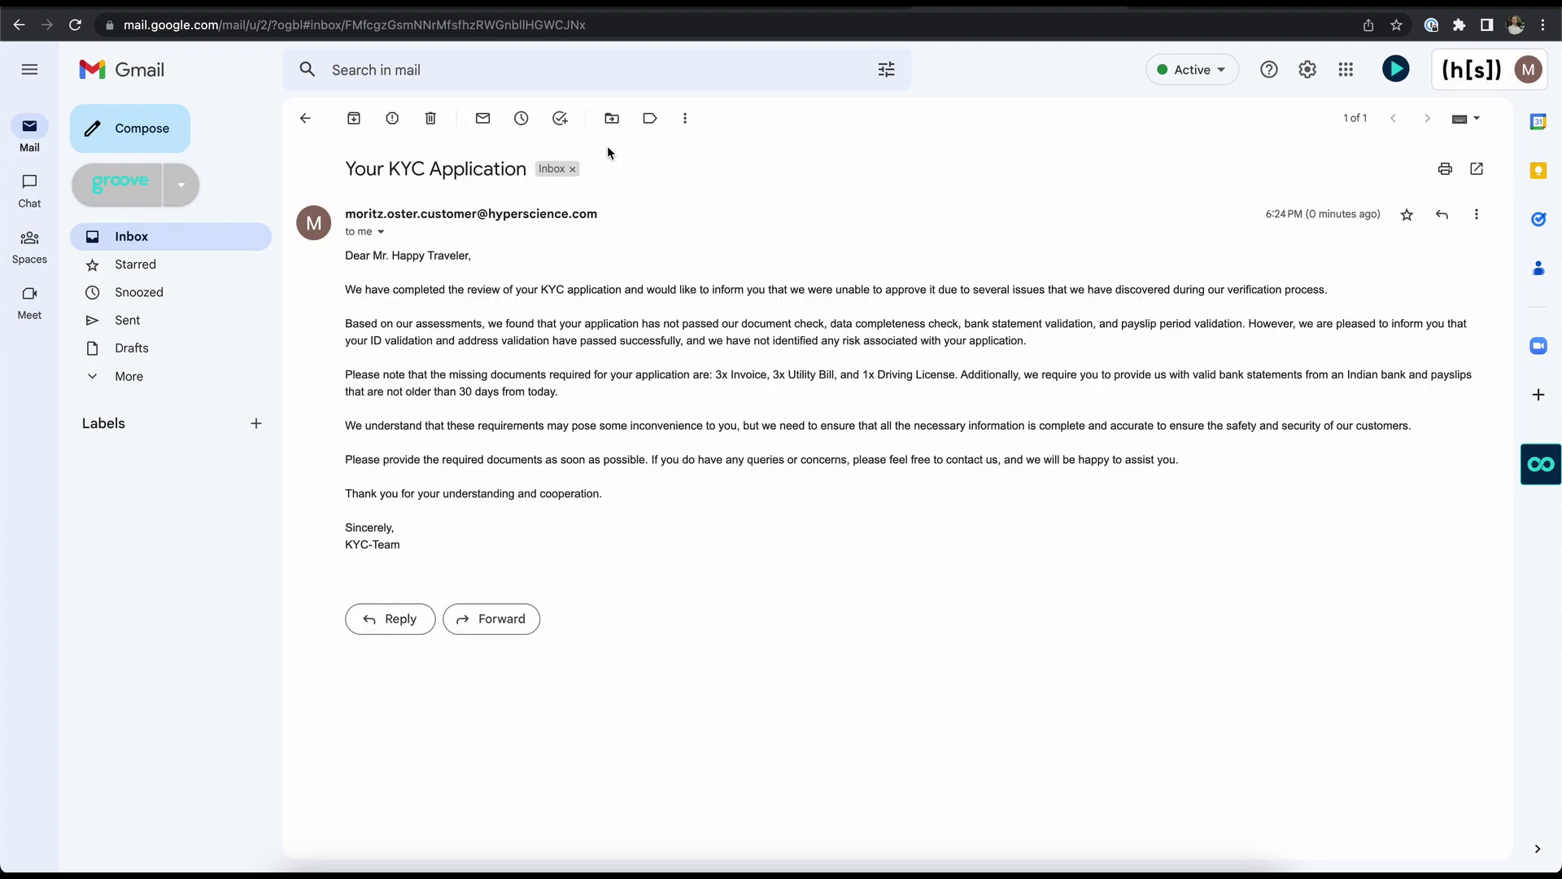